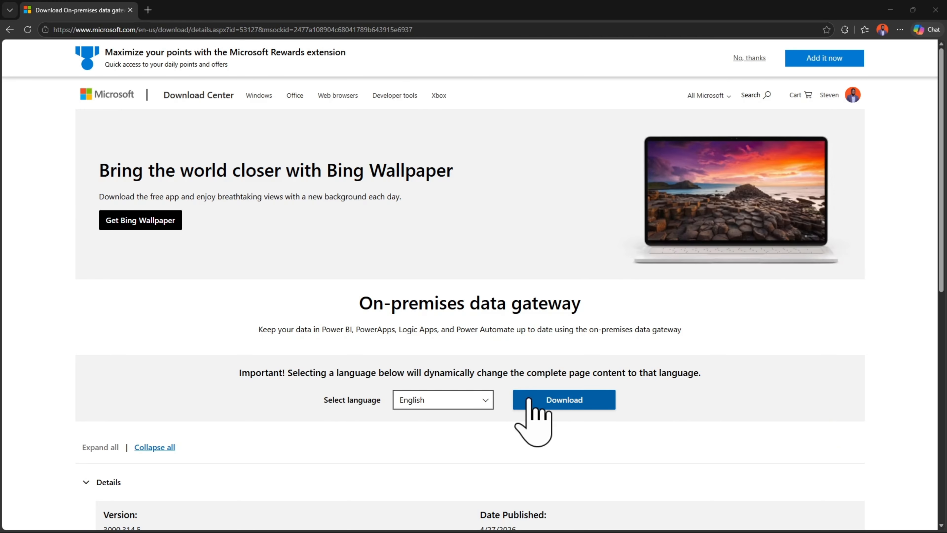
Download the English on-premises data gateway installer, accept its terms of use and install it in the default folder
{"action": "left_click", "coordinate": [563, 401]}
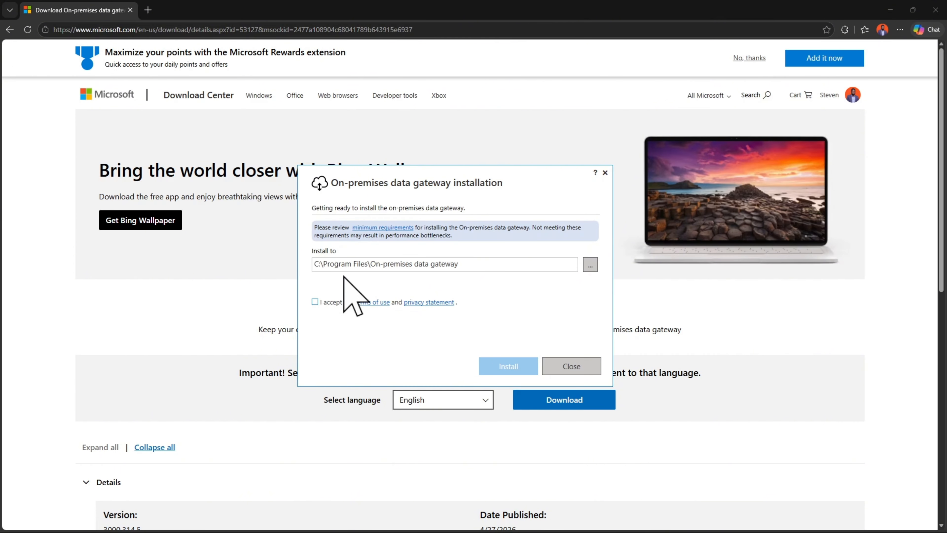
{"action": "left_click", "coordinate": [320, 303]}
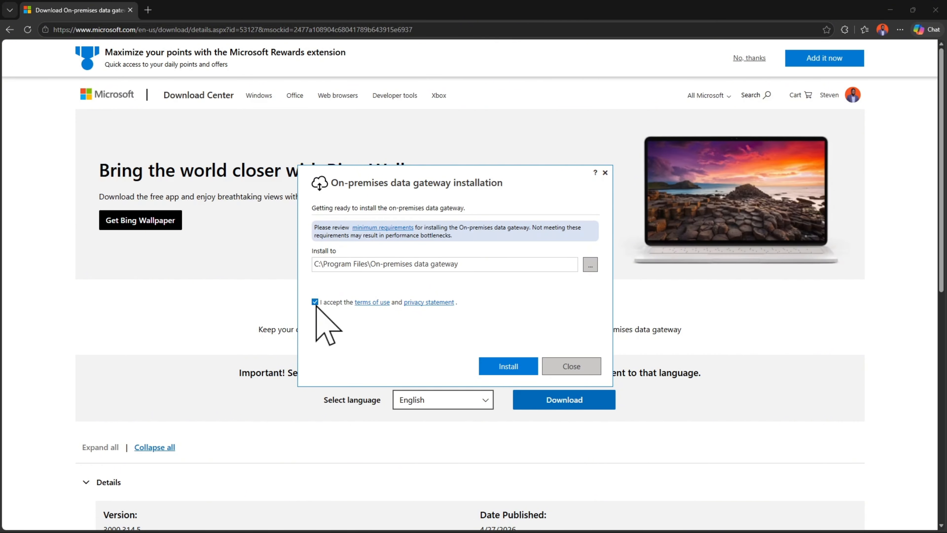
{"action": "left_click", "coordinate": [513, 364]}
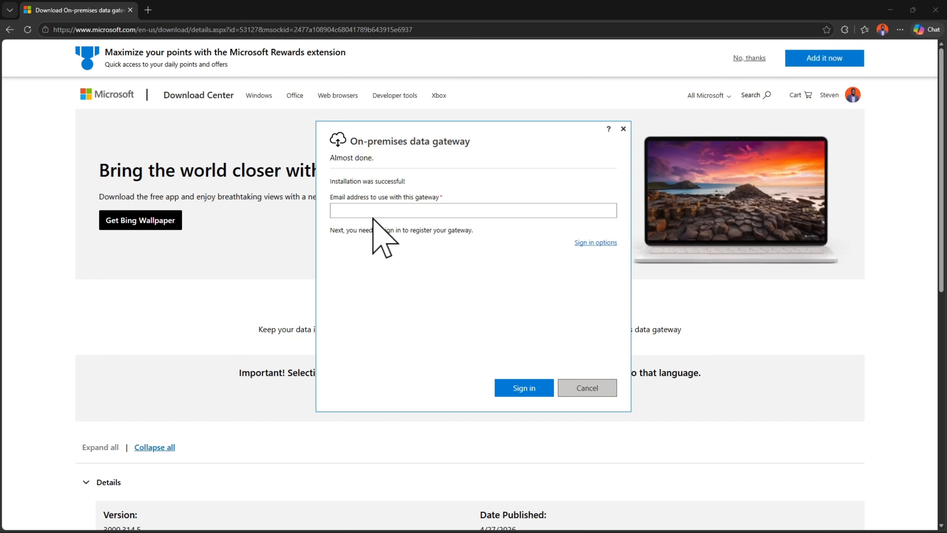
Sign in to the on-premises data gateway with the account's email address
{"action": "left_click", "coordinate": [363, 214]}
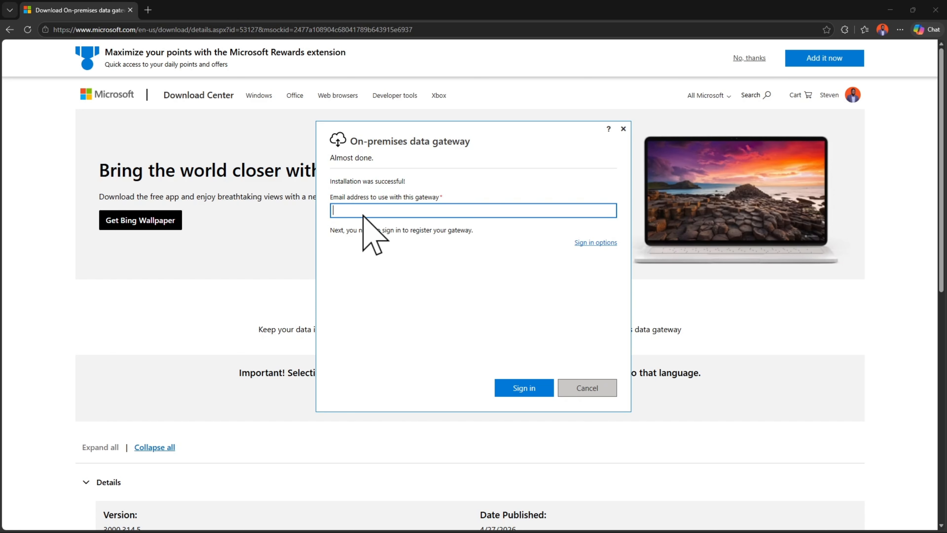
{"action": "left_click", "coordinate": [499, 383]}
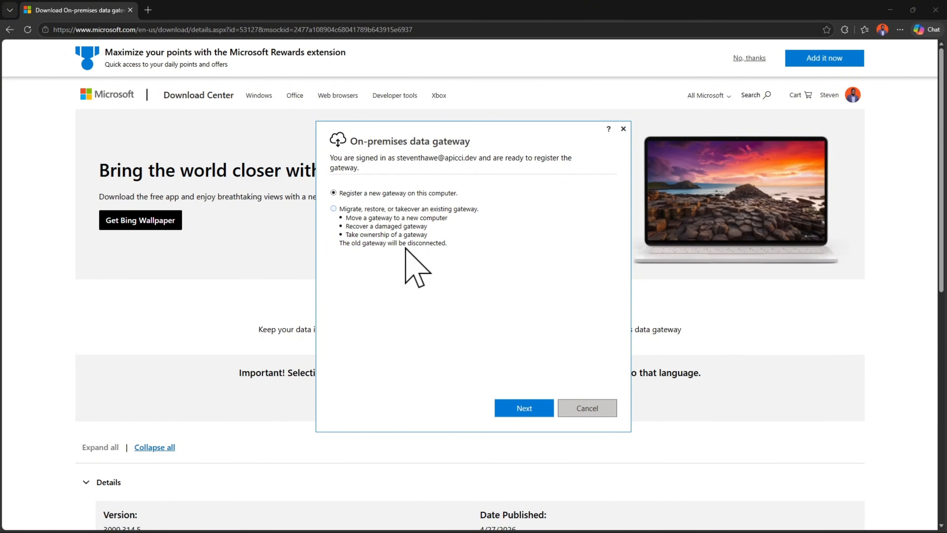
Choose to register a new gateway on this computer and name it "Onprem SQL Database"
{"action": "left_click", "coordinate": [524, 407]}
{"action": "left_click", "coordinate": [429, 206]}
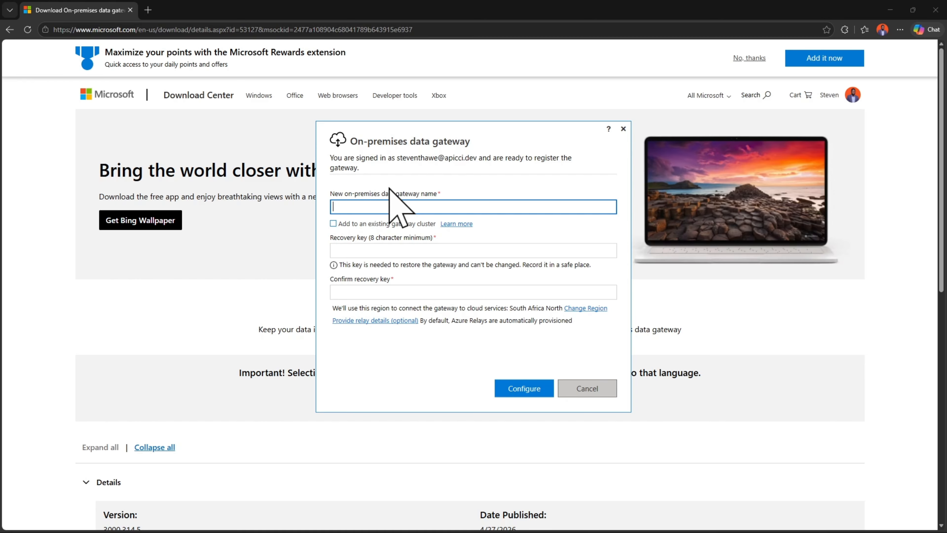
{"action": "type", "text": "Onprem SQL Database"}
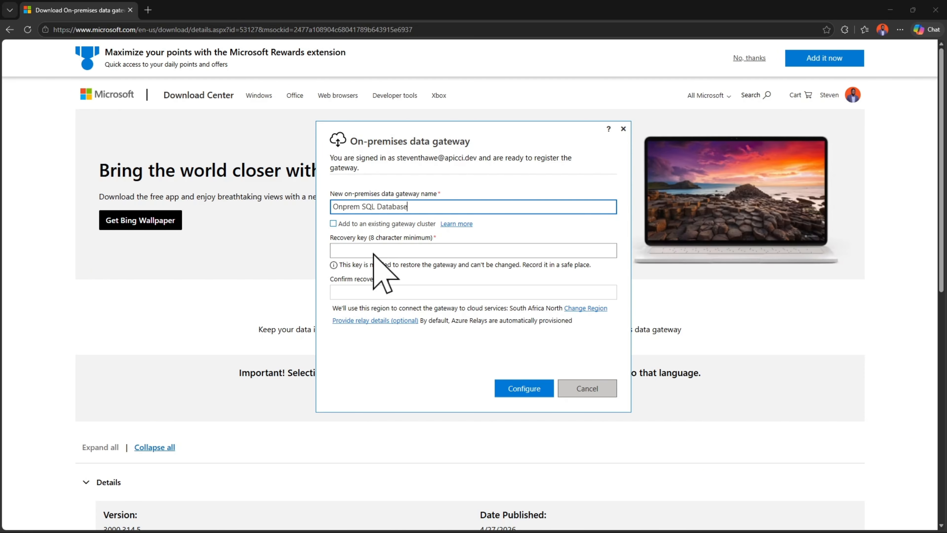
Enter the gateway's recovery key and repeat it for confirmation
{"action": "left_click", "coordinate": [374, 253]}
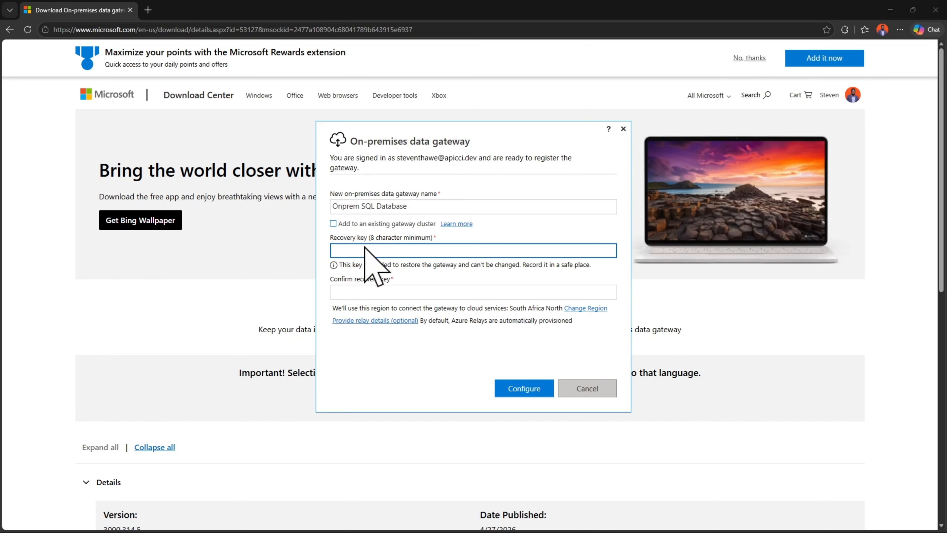
{"action": "type", "text": "••••••••••••"}
{"action": "key", "text": "Tab"}
{"action": "type", "text": "••••••••••••"}
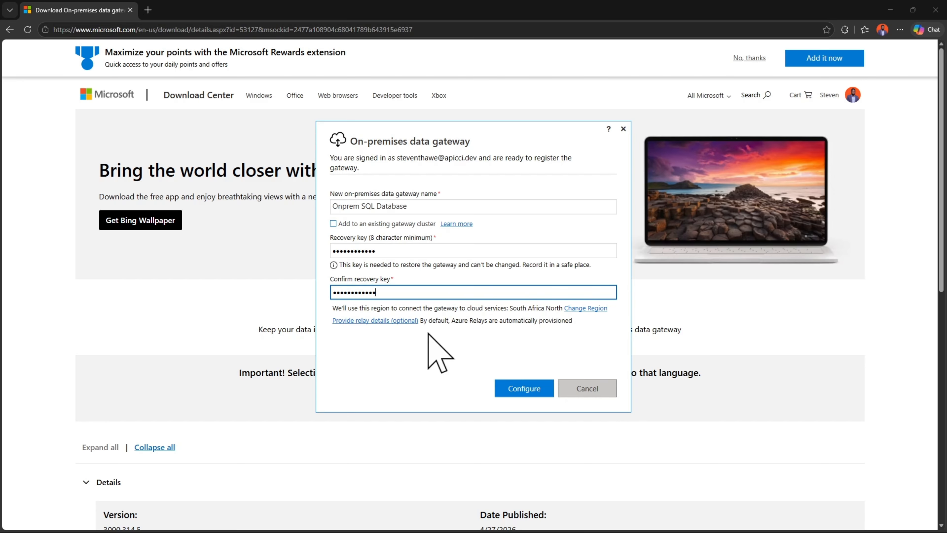
Change the gateway's region to West US 2 and configure the gateway
{"action": "left_click", "coordinate": [588, 308]}
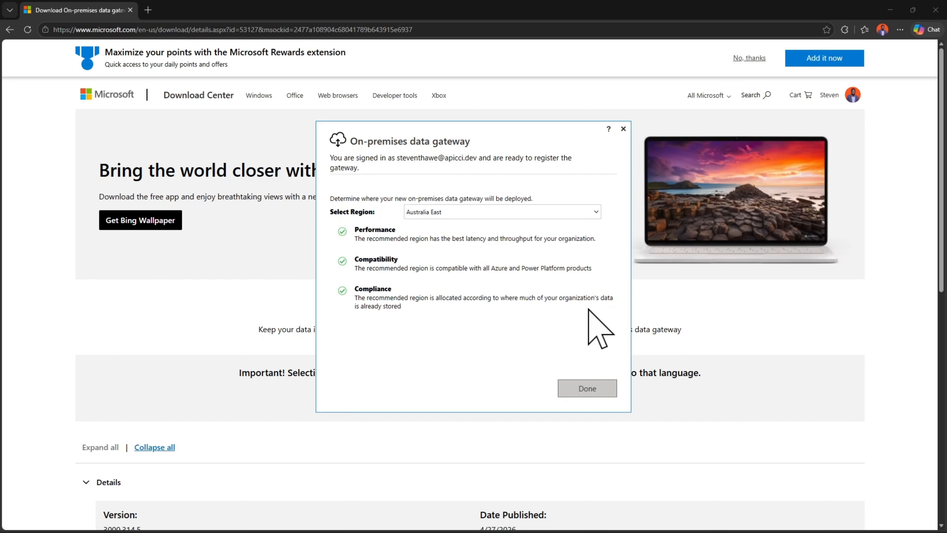
{"action": "left_click", "coordinate": [459, 212]}
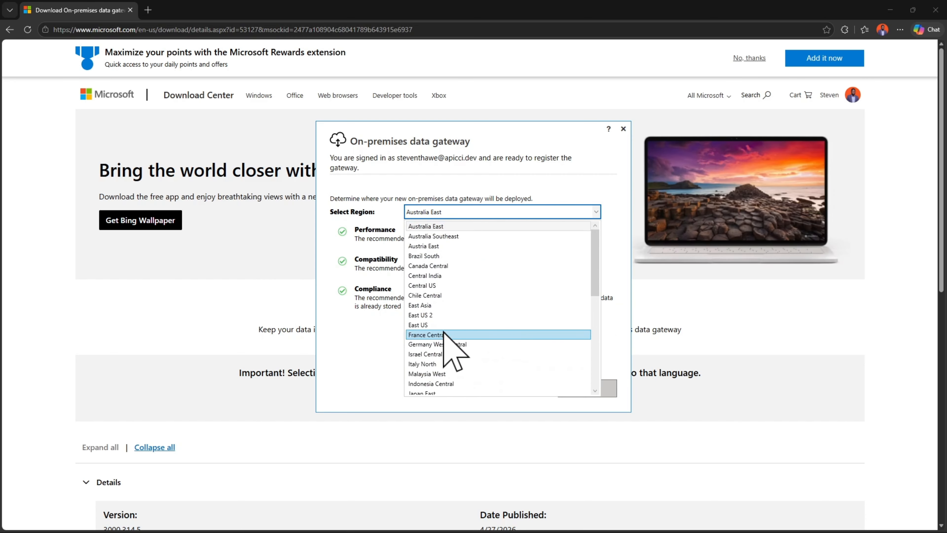
{"action": "scroll", "coordinate": [451, 339], "scroll_direction": "down", "scroll_amount": 5}
{"action": "left_click", "coordinate": [447, 375]}
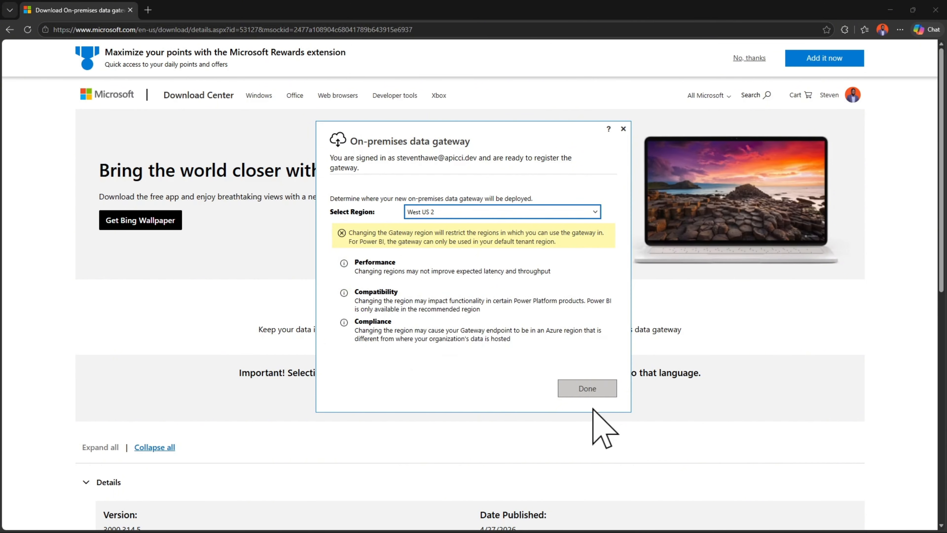
{"action": "left_click", "coordinate": [584, 387]}
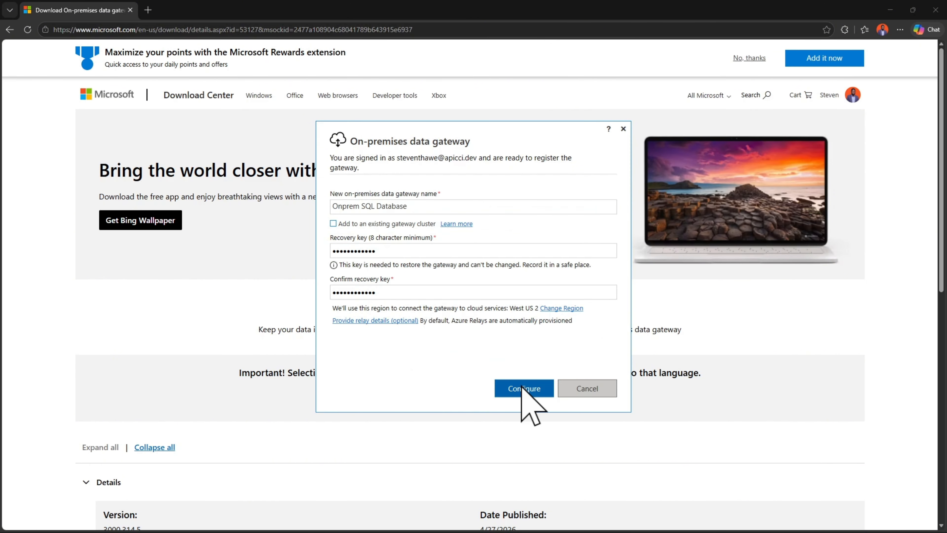
{"action": "left_click", "coordinate": [521, 386]}
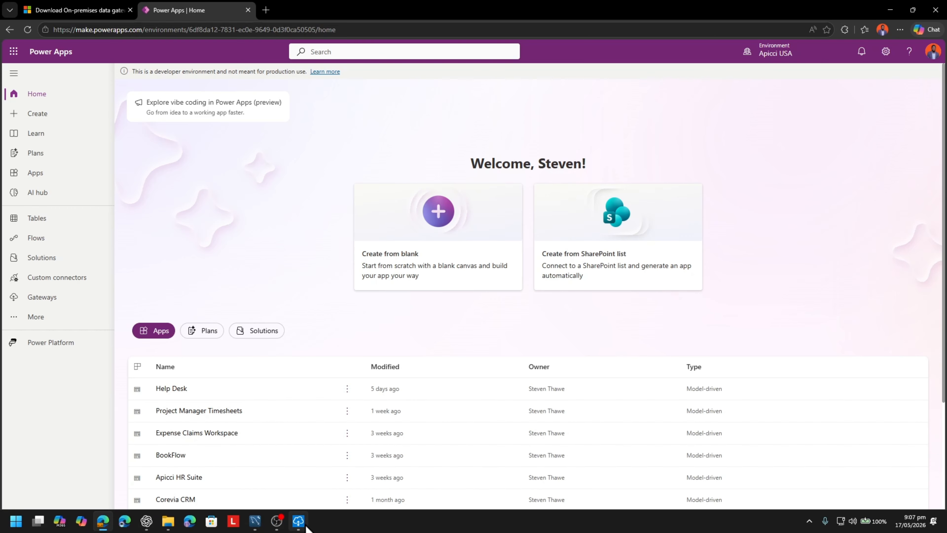
Check the status of the configured gateway in its own window and return to Power Apps to check the selected environment
{"action": "left_click", "coordinate": [300, 521]}
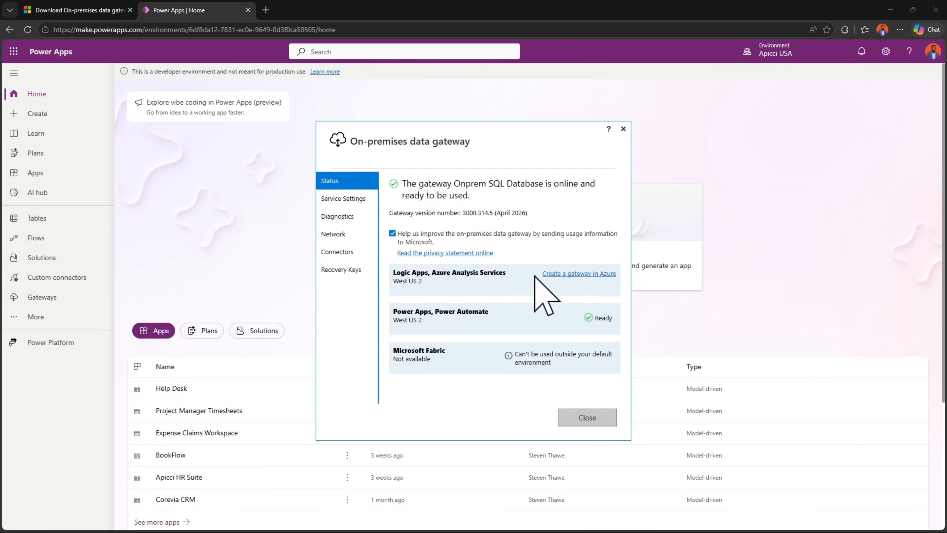
{"action": "left_click", "coordinate": [794, 211]}
{"action": "mouse_move", "coordinate": [801, 54]}
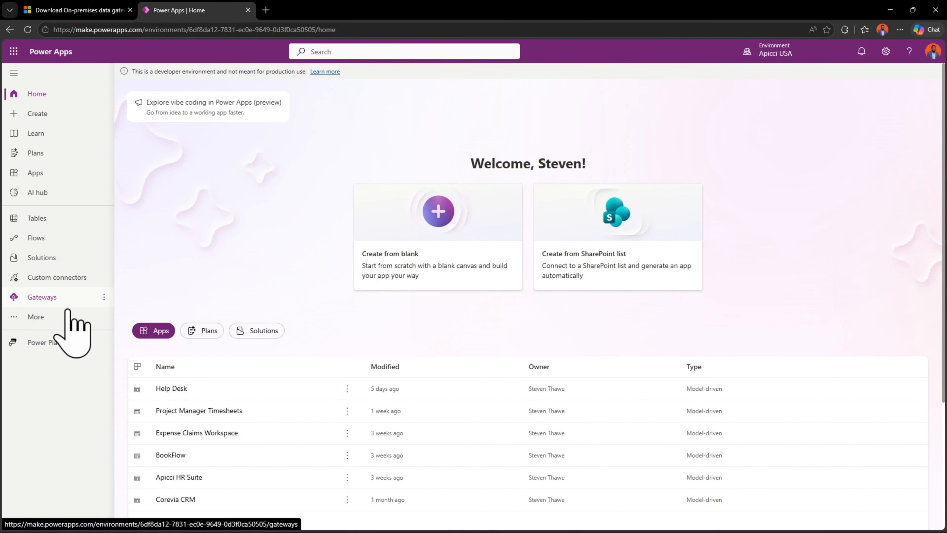
Try pinning Dataflows to the Power Apps navigation, unpin it, and browse the full list of features that can be pinned
{"action": "left_click", "coordinate": [44, 316]}
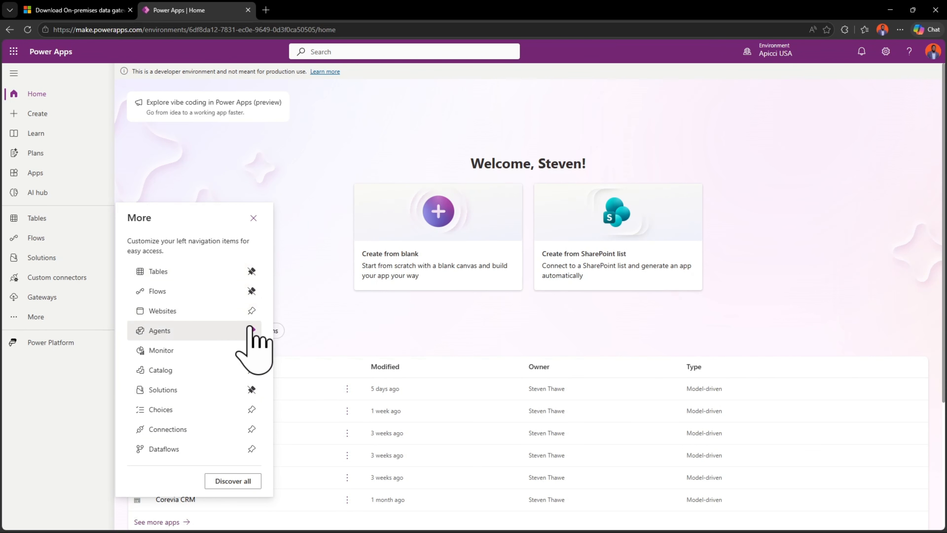
{"action": "left_click", "coordinate": [252, 449]}
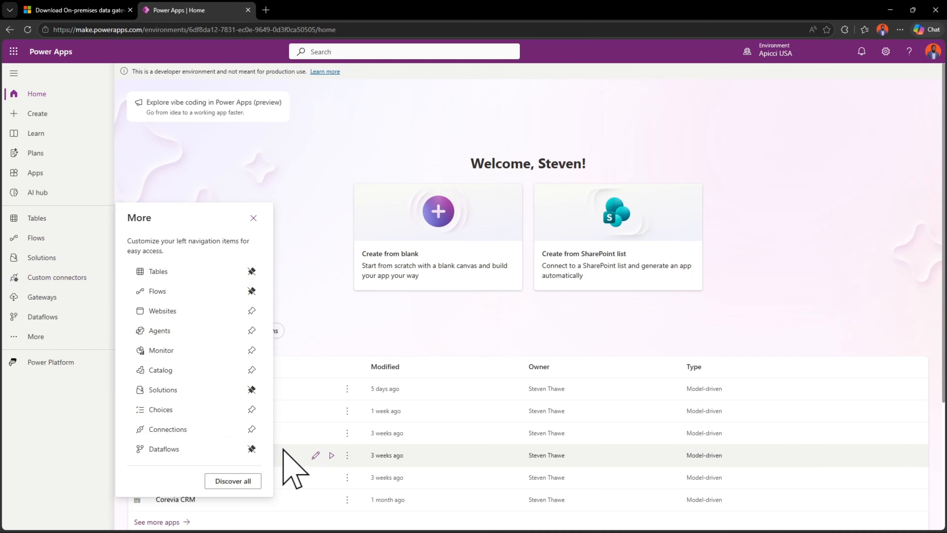
{"action": "left_click", "coordinate": [251, 449]}
{"action": "left_click", "coordinate": [233, 481]}
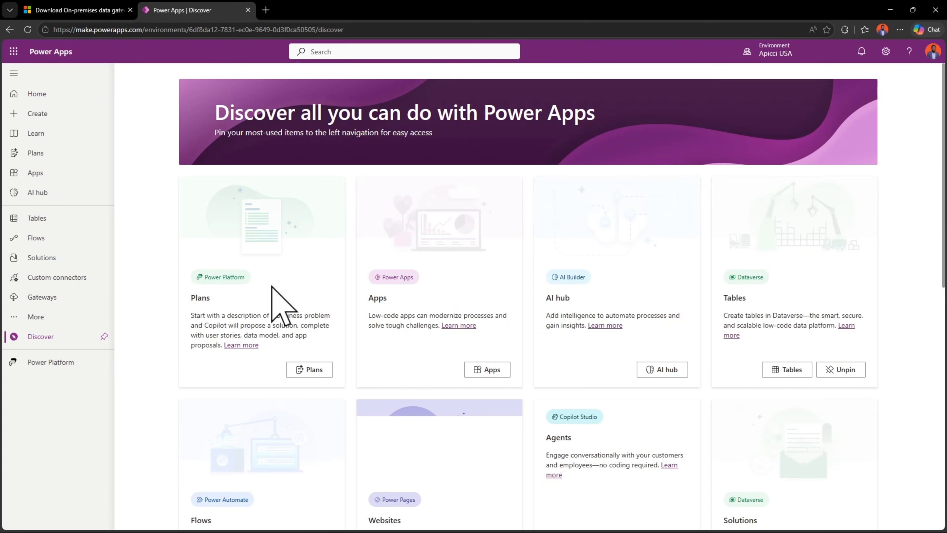
{"action": "scroll", "coordinate": [710, 363], "scroll_direction": "down", "scroll_amount": 8}
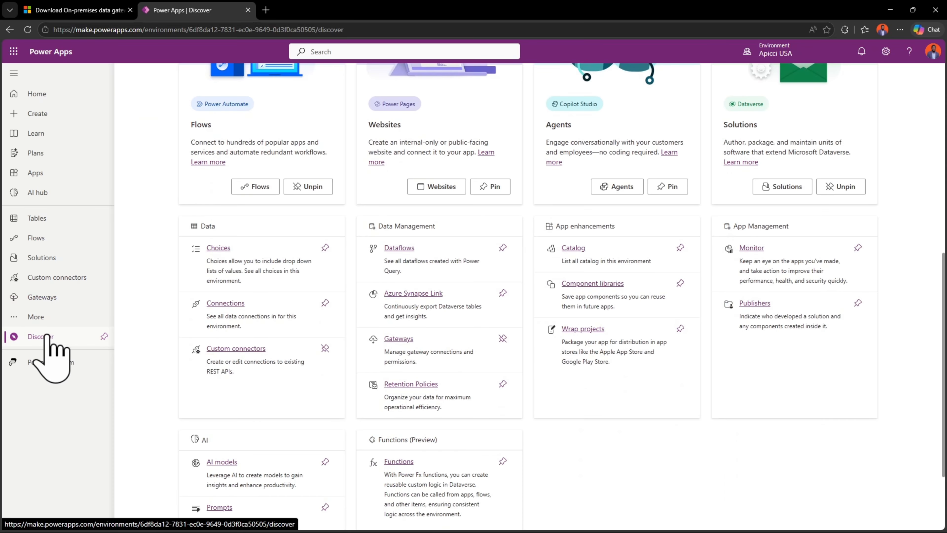
{"action": "left_click", "coordinate": [41, 317]}
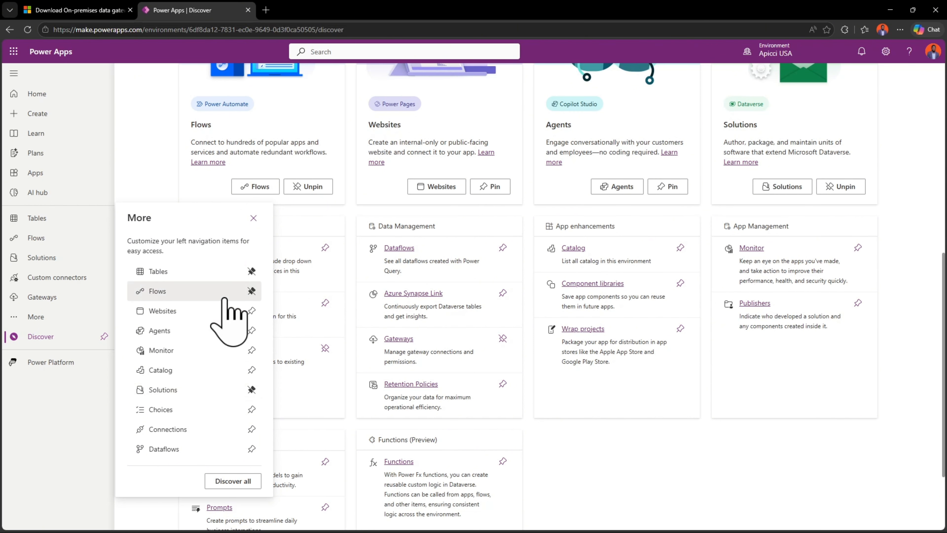
Open the details of the Onprem SQL Database gateway in Power Apps to examine its status and connections
{"action": "left_click", "coordinate": [55, 298]}
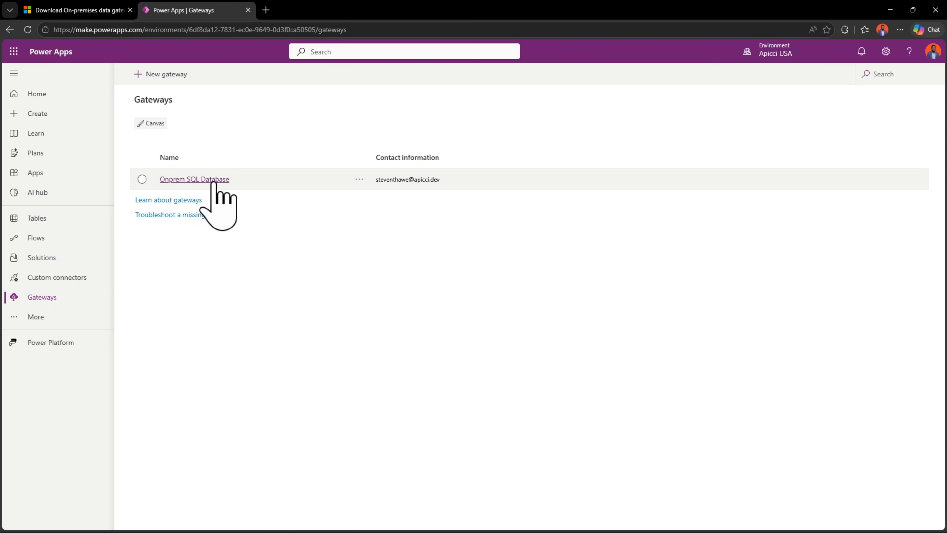
{"action": "left_click", "coordinate": [359, 180]}
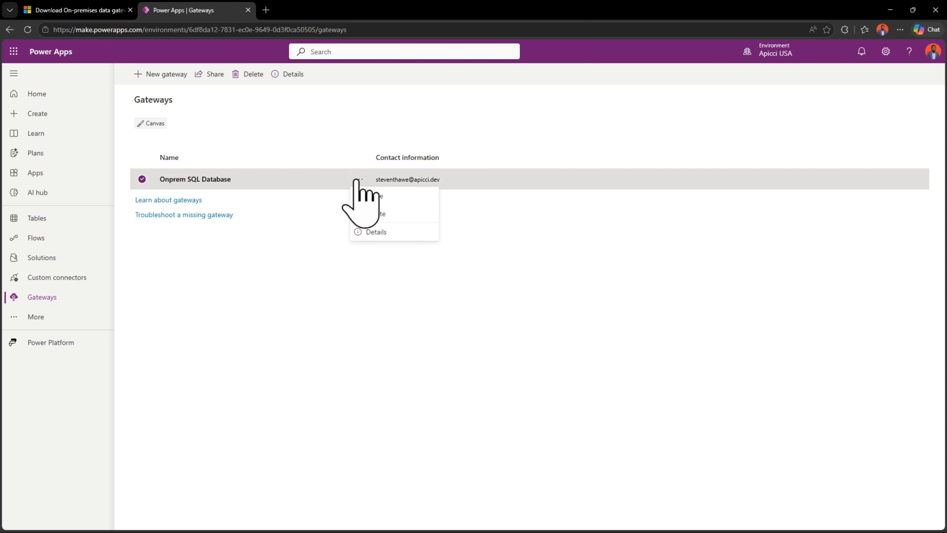
{"action": "left_click", "coordinate": [374, 232]}
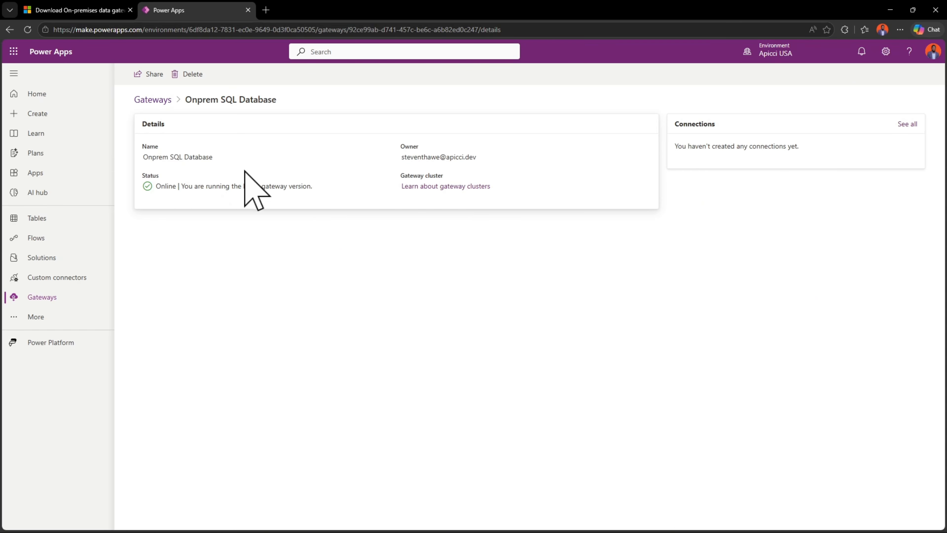
Return to the gateways list, view the sharing options for Onprem SQL Database, and close them without sharing
{"action": "left_click", "coordinate": [153, 99]}
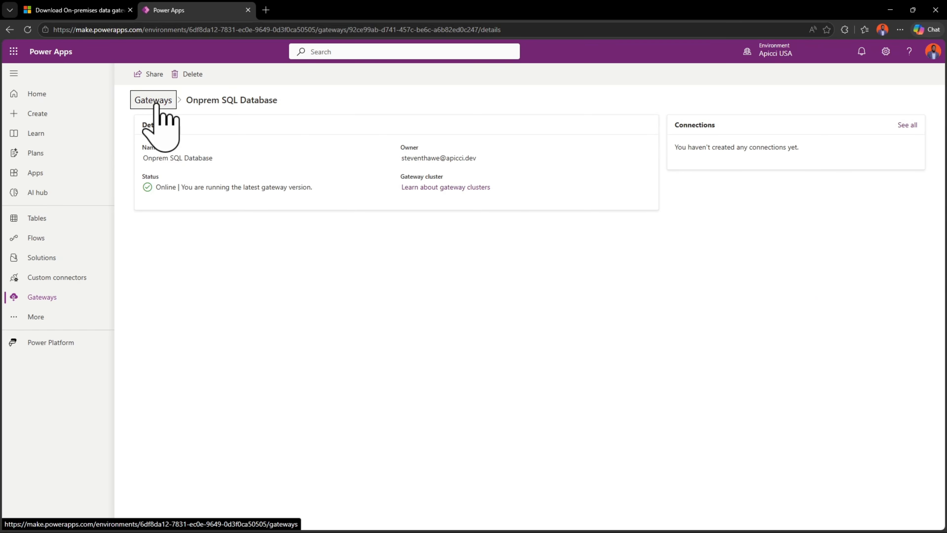
{"action": "left_click", "coordinate": [359, 180]}
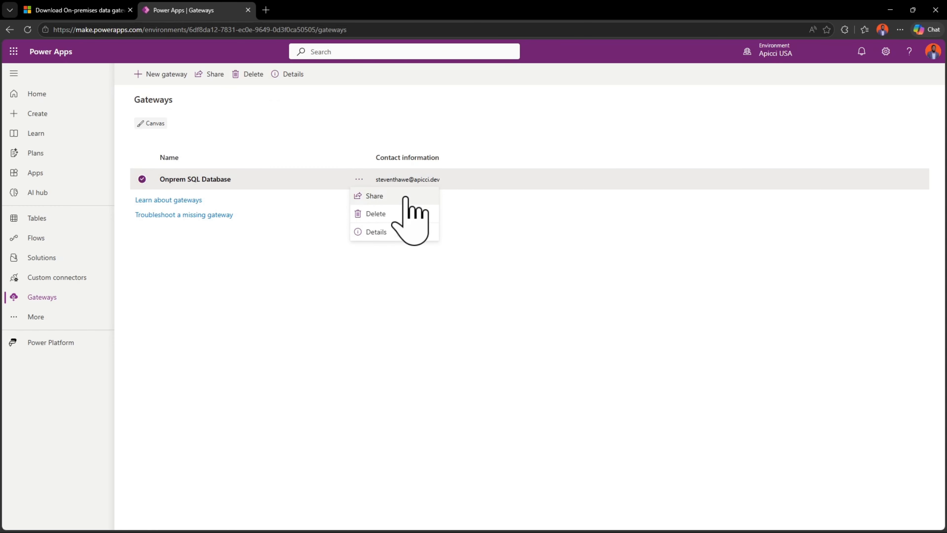
{"action": "left_click", "coordinate": [381, 195]}
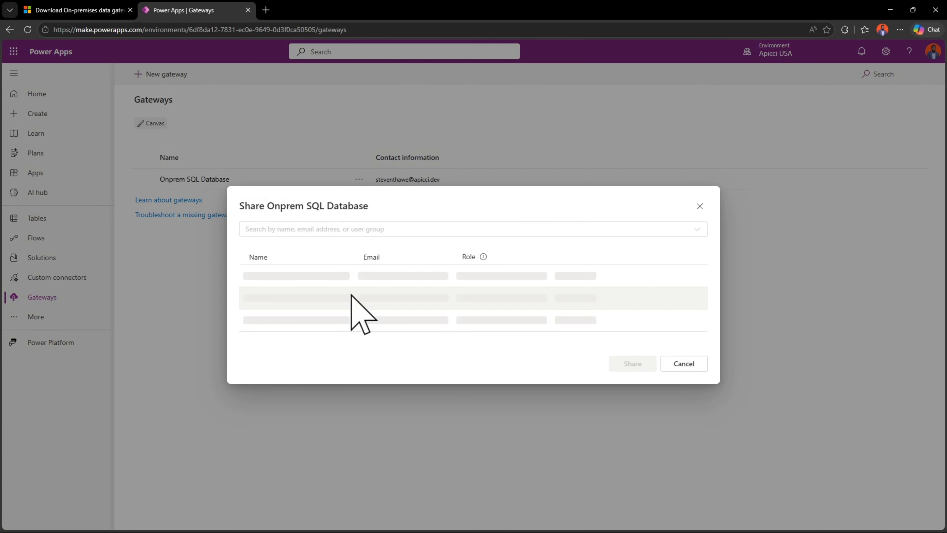
{"action": "left_click", "coordinate": [684, 363]}
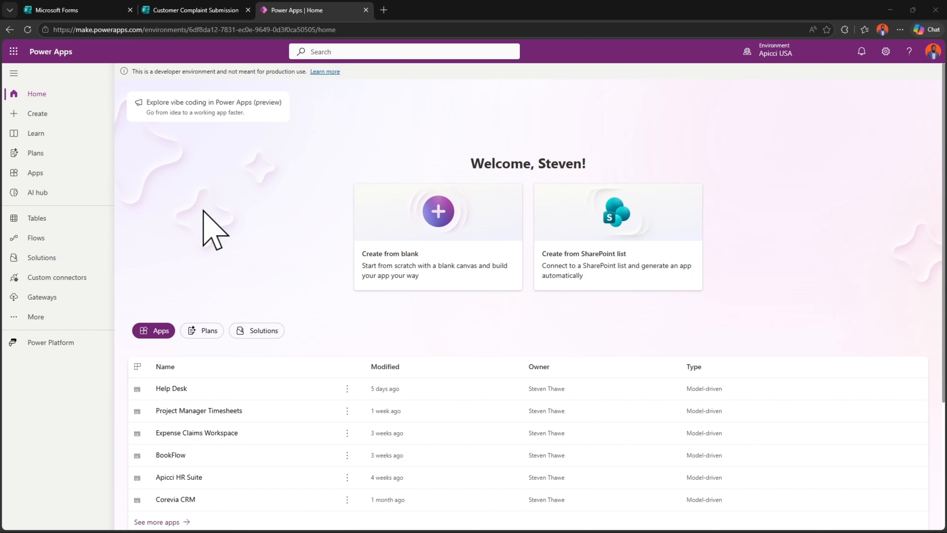
Create an unnamed instant cloud flow that uses the "Manually trigger a flow" trigger
{"action": "left_click", "coordinate": [42, 243]}
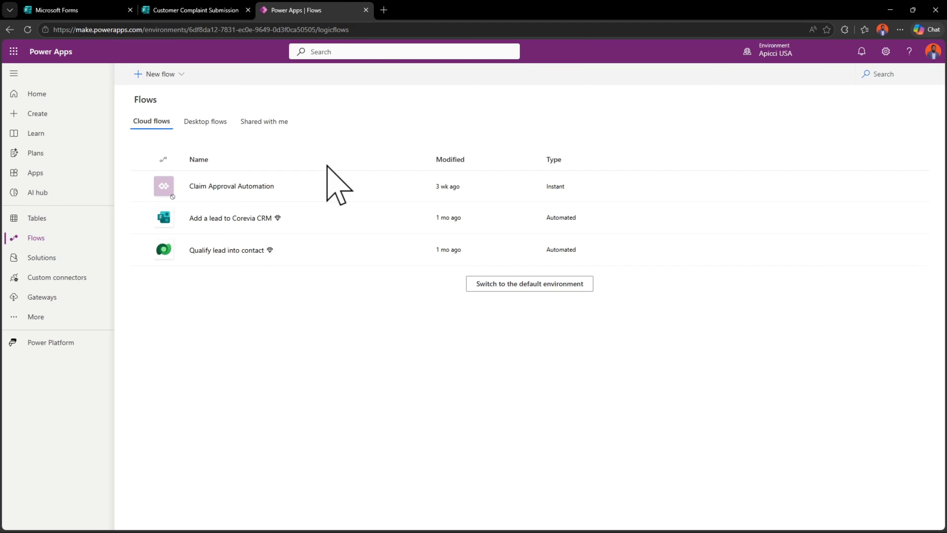
{"action": "left_click", "coordinate": [157, 74]}
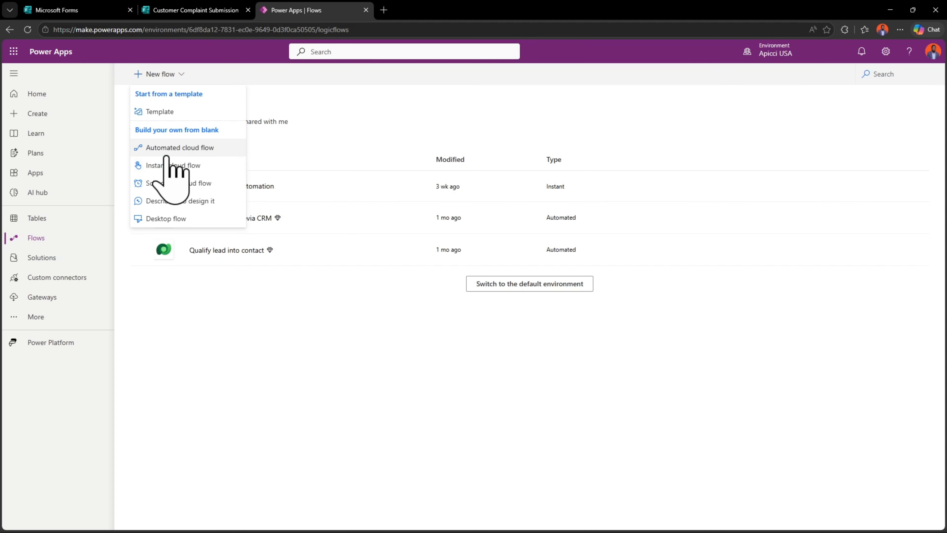
{"action": "left_click", "coordinate": [170, 165]}
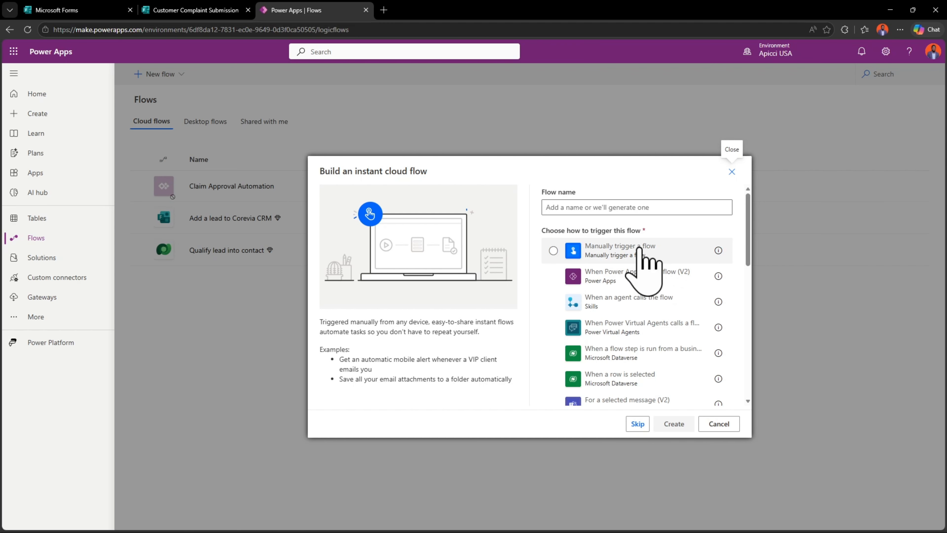
{"action": "left_click", "coordinate": [639, 248]}
{"action": "left_click", "coordinate": [678, 427]}
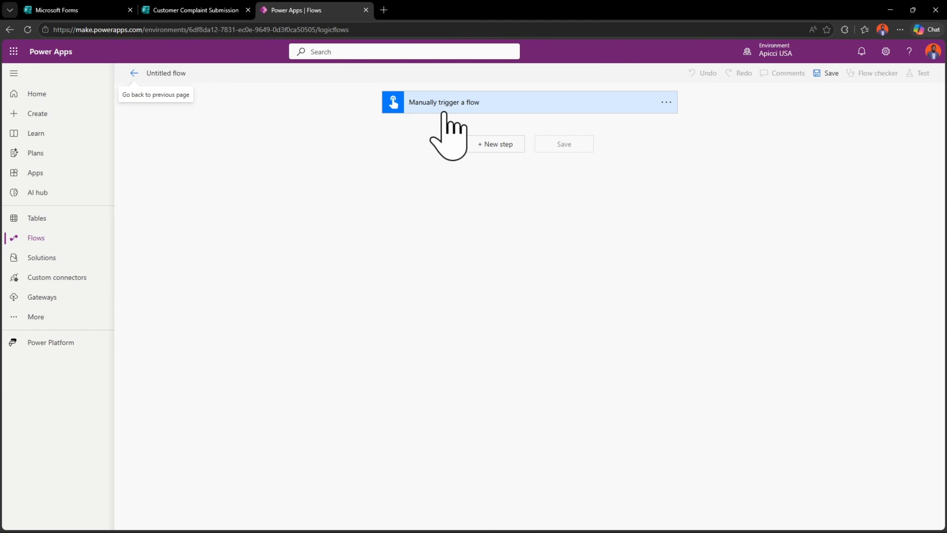
Add a new step to the flow, search the connectors for "mysql", and choose the MySQL Get rows action
{"action": "left_click", "coordinate": [481, 145]}
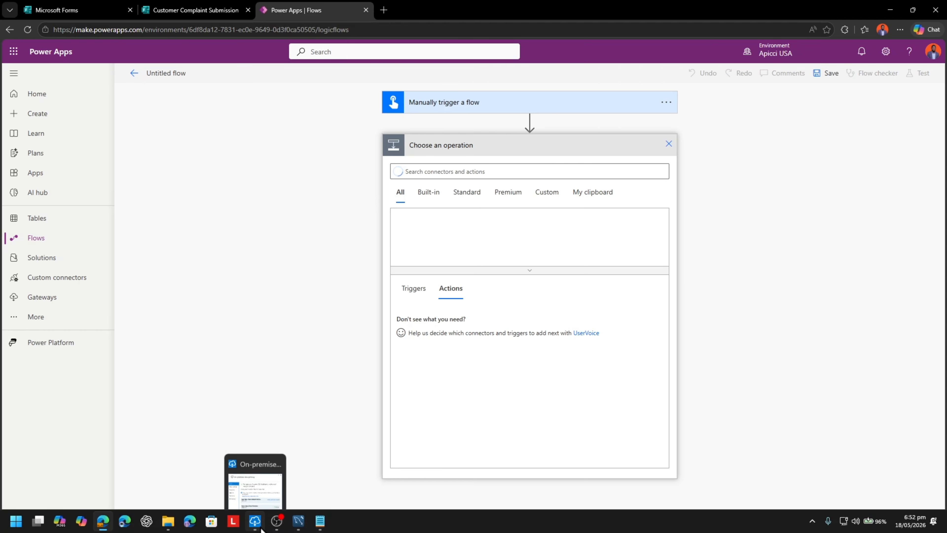
{"action": "left_click", "coordinate": [261, 527]}
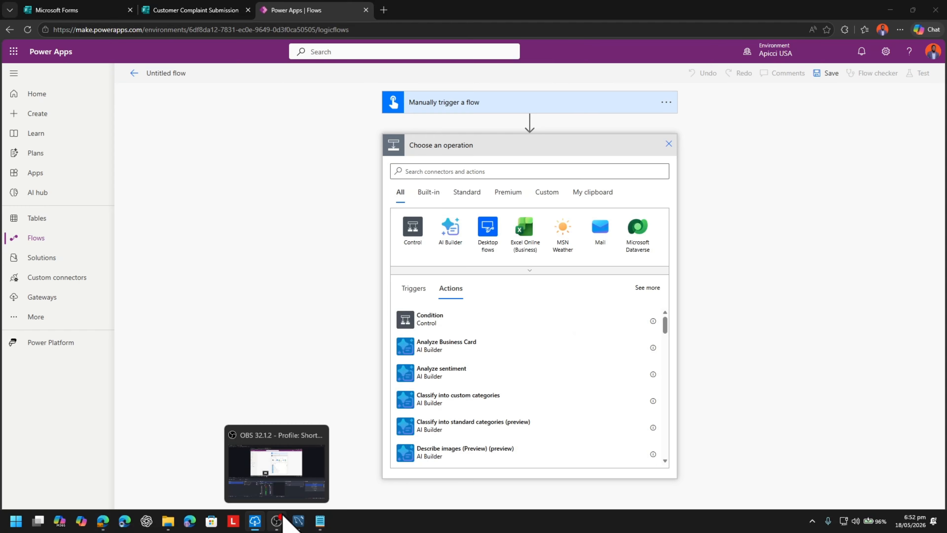
{"action": "mouse_move", "coordinate": [255, 522]}
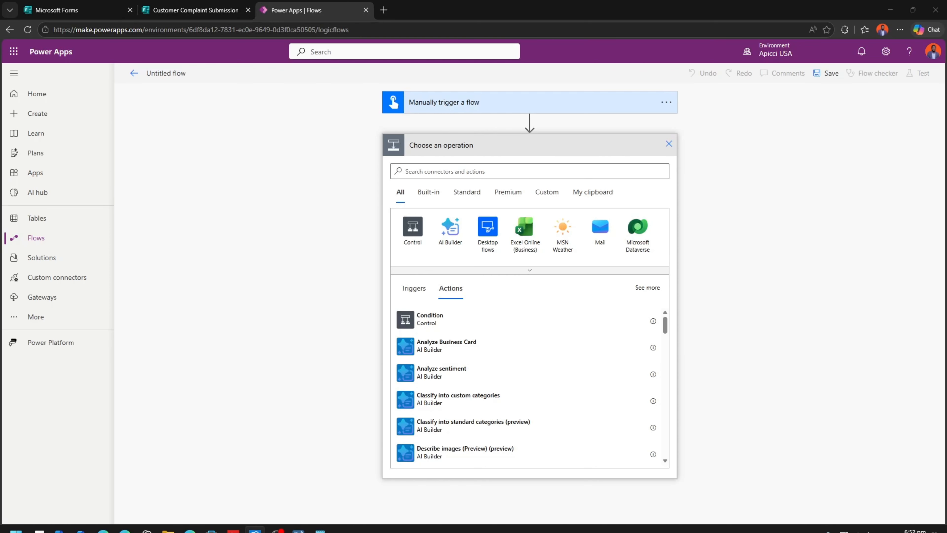
{"action": "left_click_drag", "start_coordinate": [581, 530], "coordinate": [946, 283]}
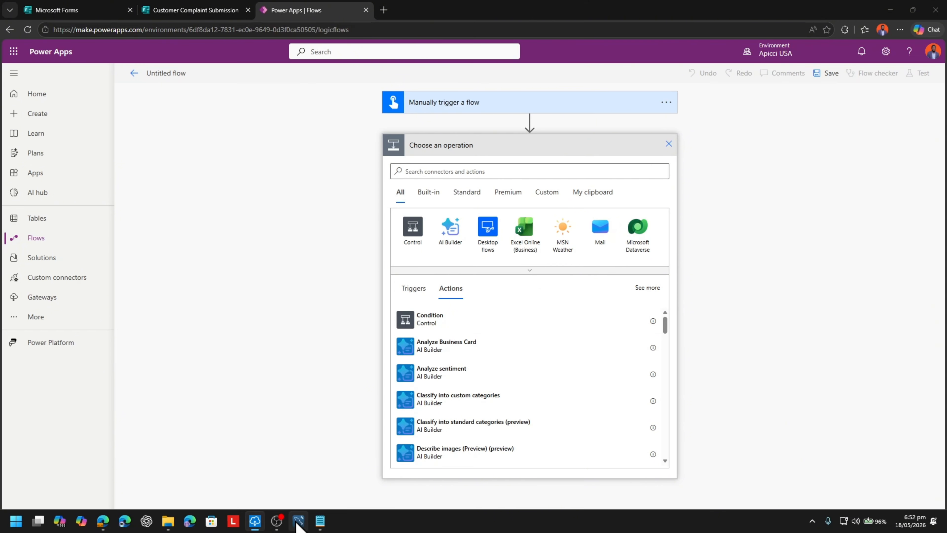
{"action": "left_click", "coordinate": [255, 520]}
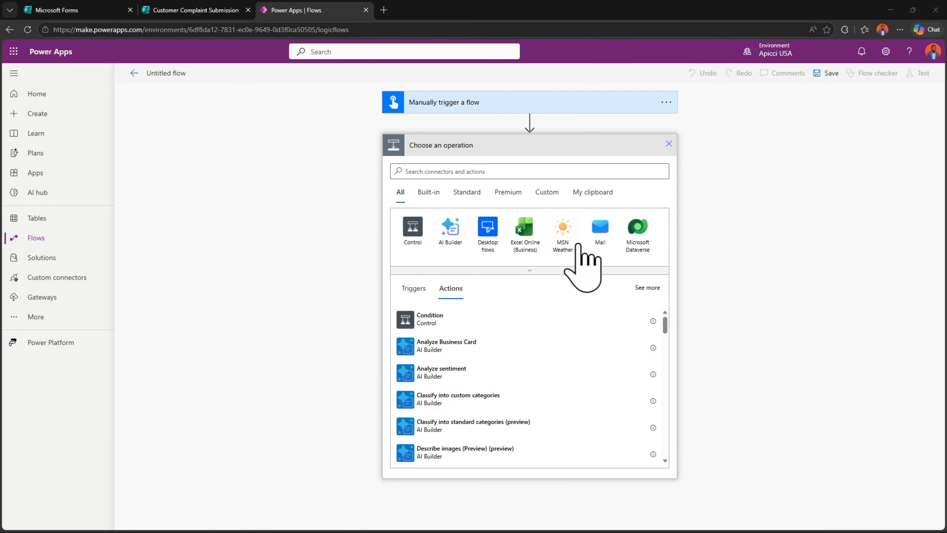
{"action": "left_click", "coordinate": [471, 170]}
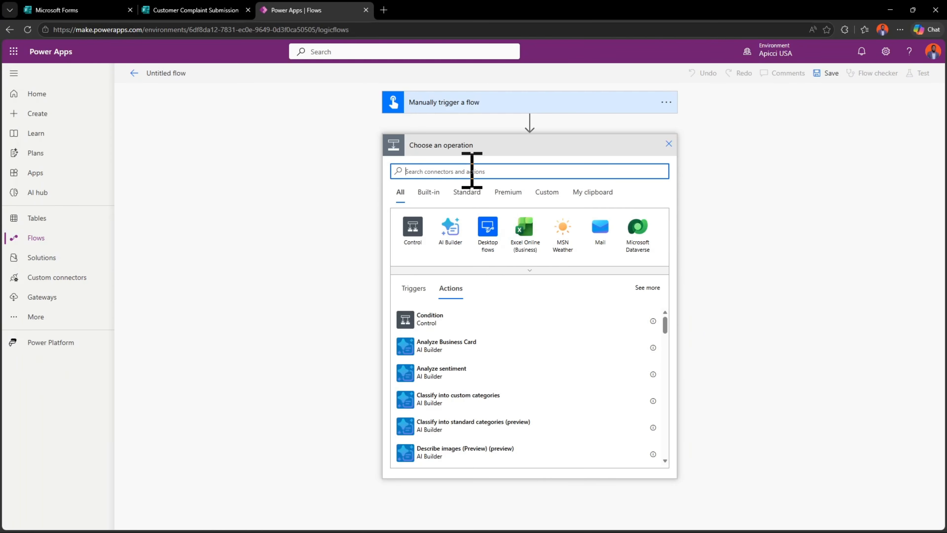
{"action": "type", "text": "mysq"}
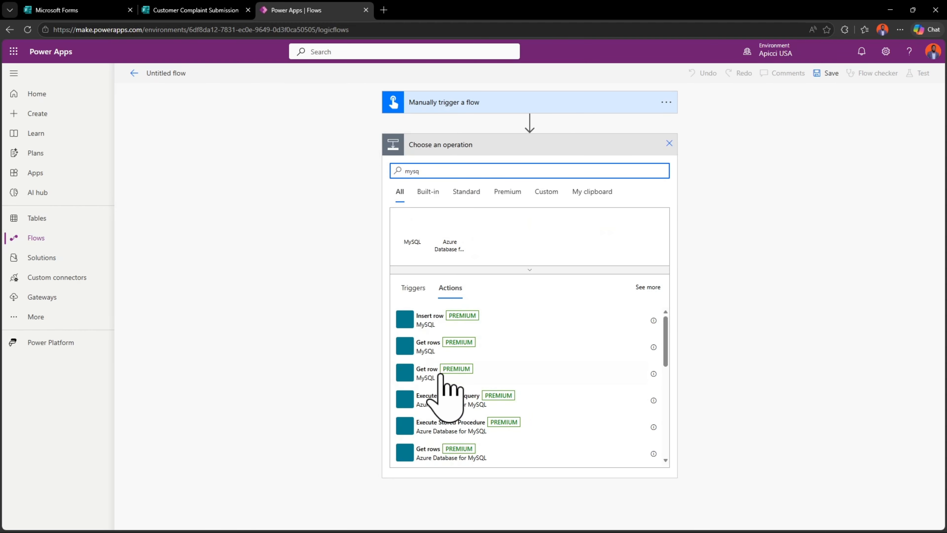
{"action": "left_click", "coordinate": [420, 353]}
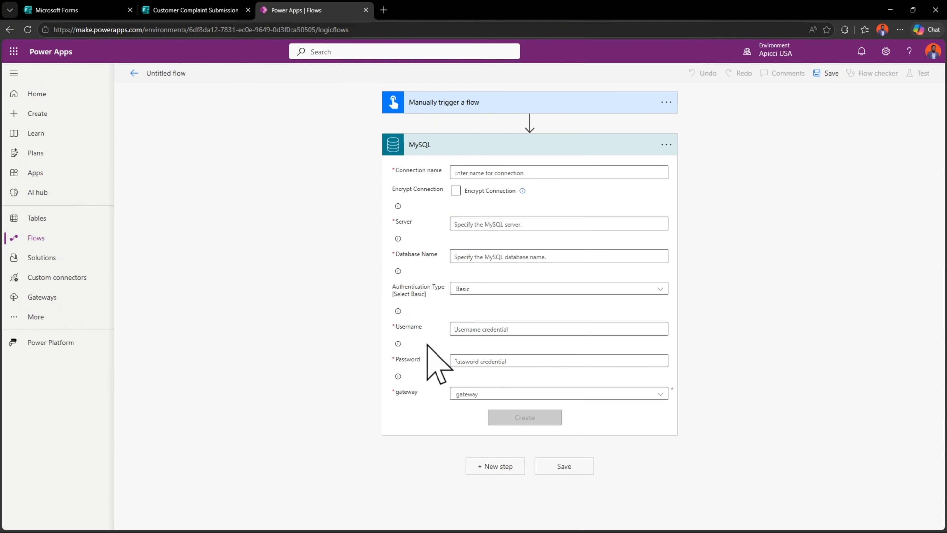
Create the connection "MySQL Database" to CustomerComplaintsDB on server Apicci-Studio with username powerappuser, the account password and the Onprem SQL Database gateway; dismiss the password-saving offer
{"action": "type", "text": "MySQL Database"}
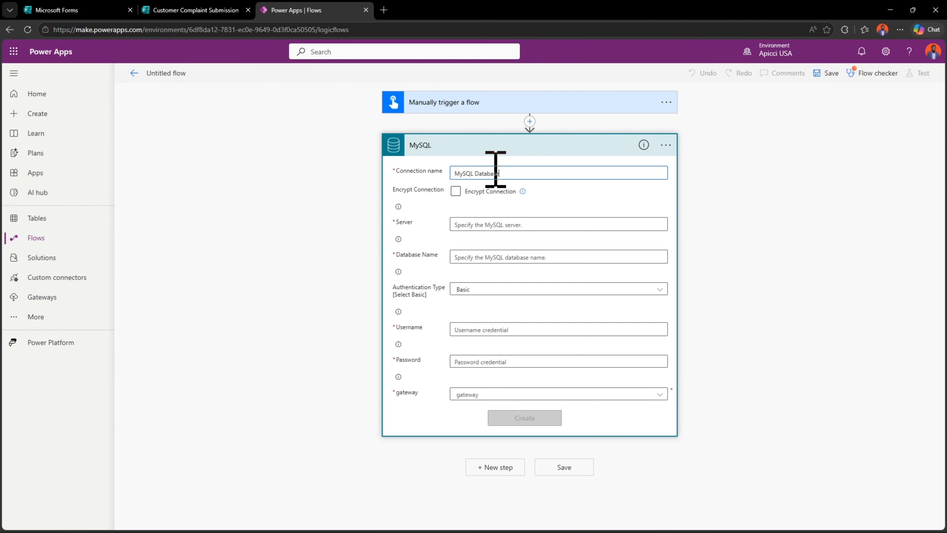
{"action": "left_click", "coordinate": [496, 221]}
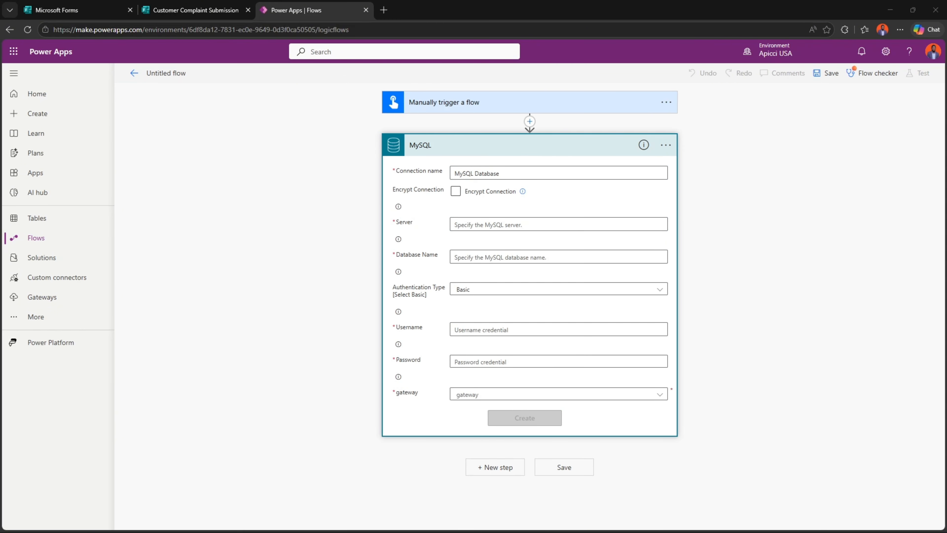
{"action": "type", "text": "Apicci-Studio"}
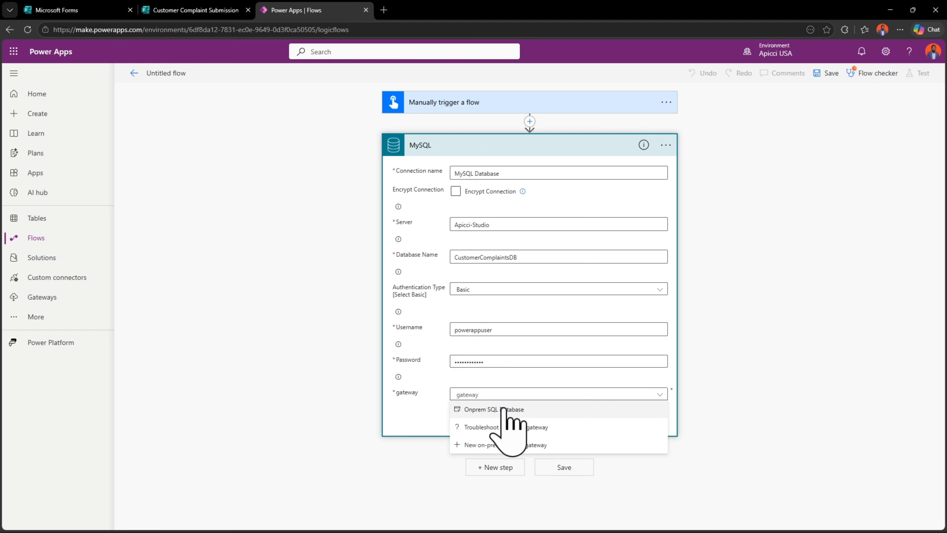
{"action": "left_click", "coordinate": [504, 409]}
{"action": "left_click", "coordinate": [518, 417]}
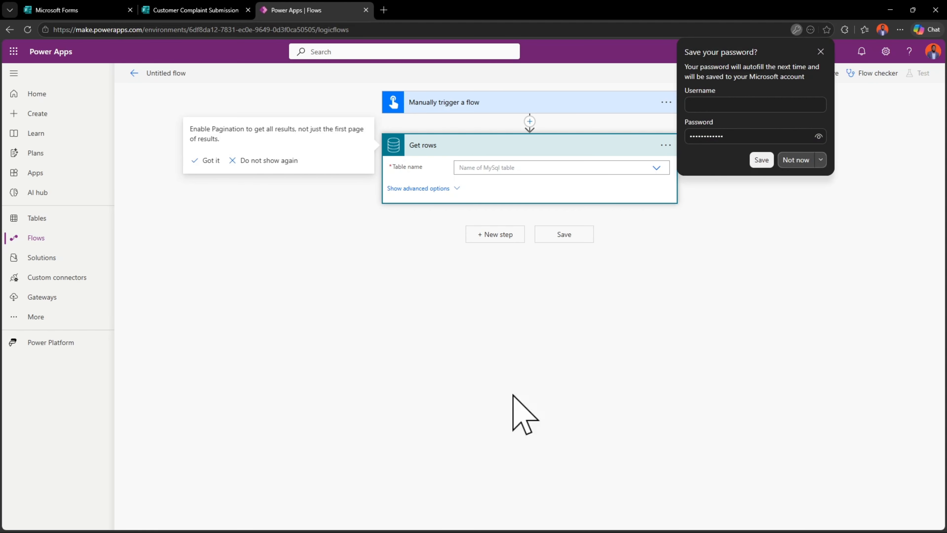
{"action": "left_click", "coordinate": [821, 51]}
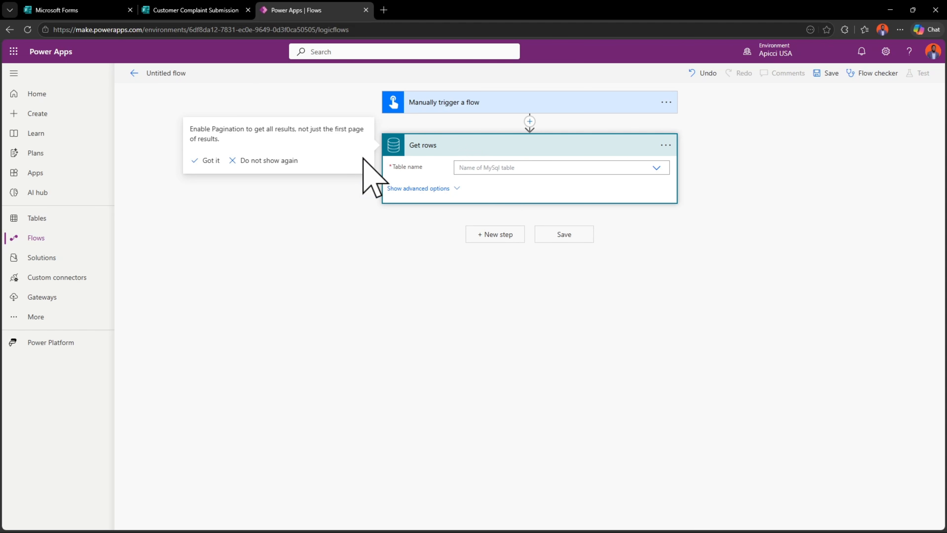
Check the complaints table in MySQL Workbench, set the Get rows table to customercomplaintsdb.complaints, and save the flow
{"action": "left_click", "coordinate": [570, 164]}
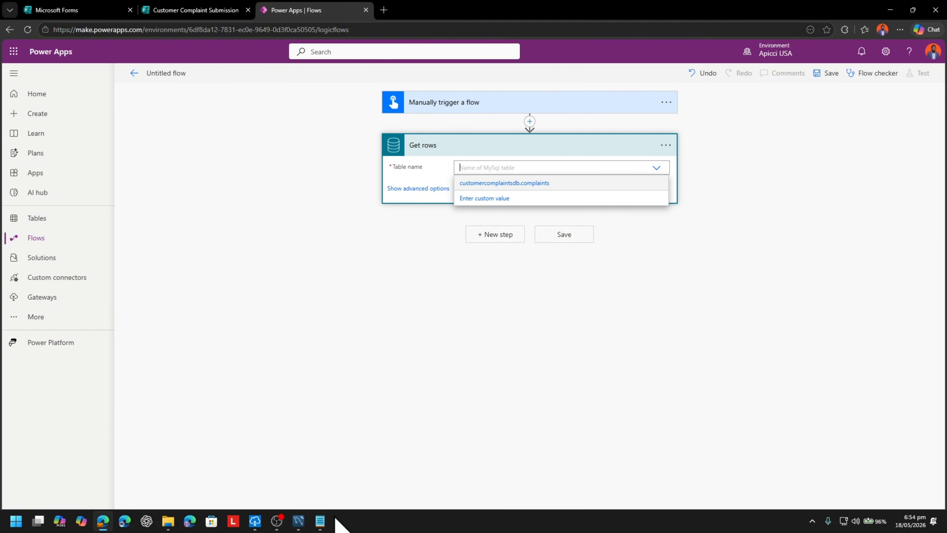
{"action": "left_click", "coordinate": [296, 520]}
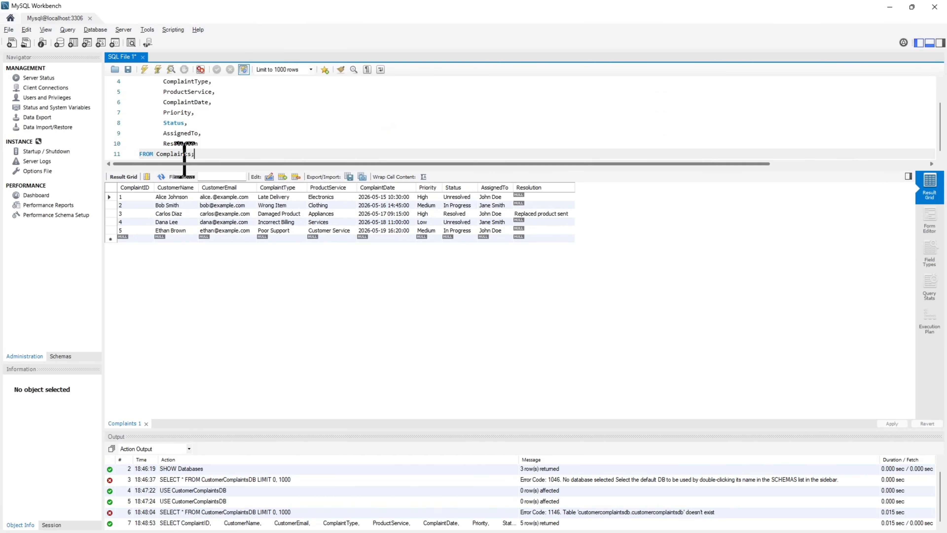
{"action": "left_click", "coordinate": [891, 2]}
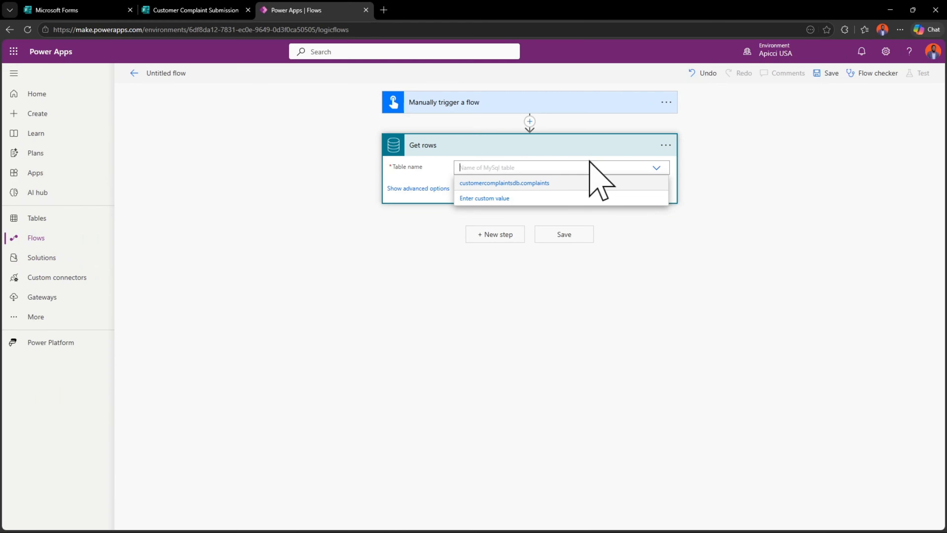
{"action": "left_click", "coordinate": [540, 184]}
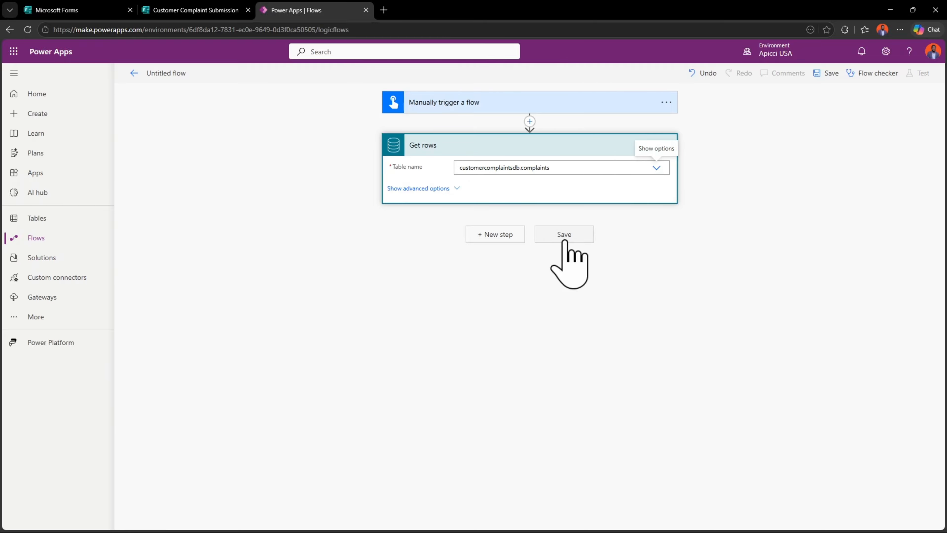
{"action": "left_click", "coordinate": [550, 239]}
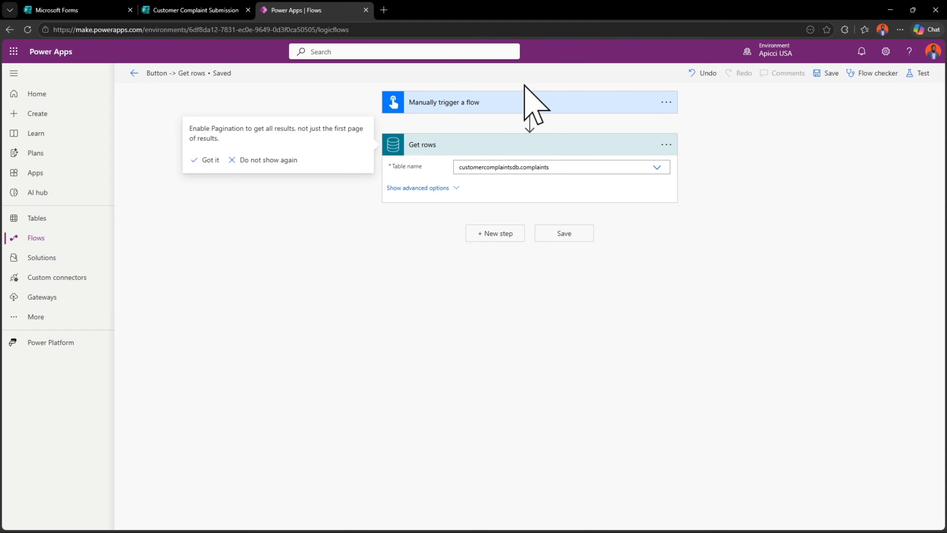
Run a manual test of the Button -> Get rows flow using its MySQL connection
{"action": "left_click", "coordinate": [921, 75]}
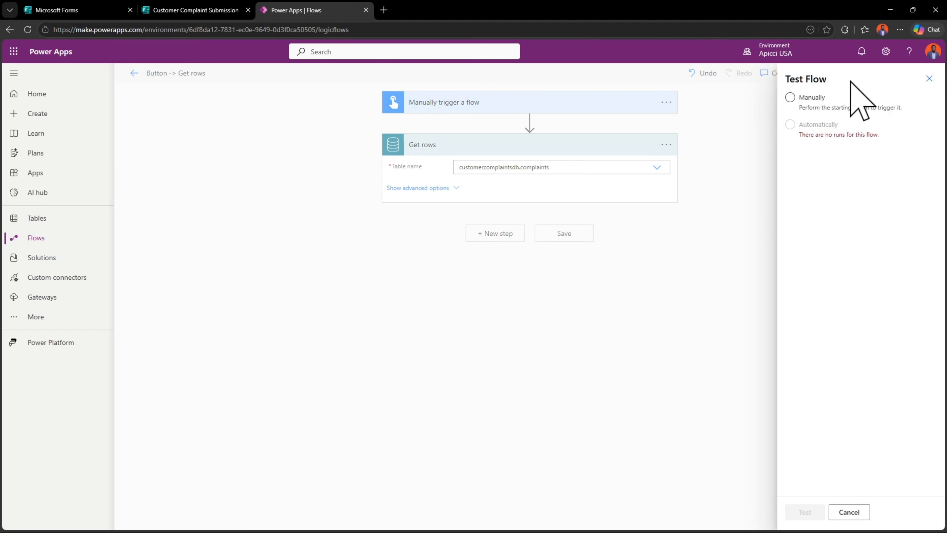
{"action": "left_click", "coordinate": [790, 98]}
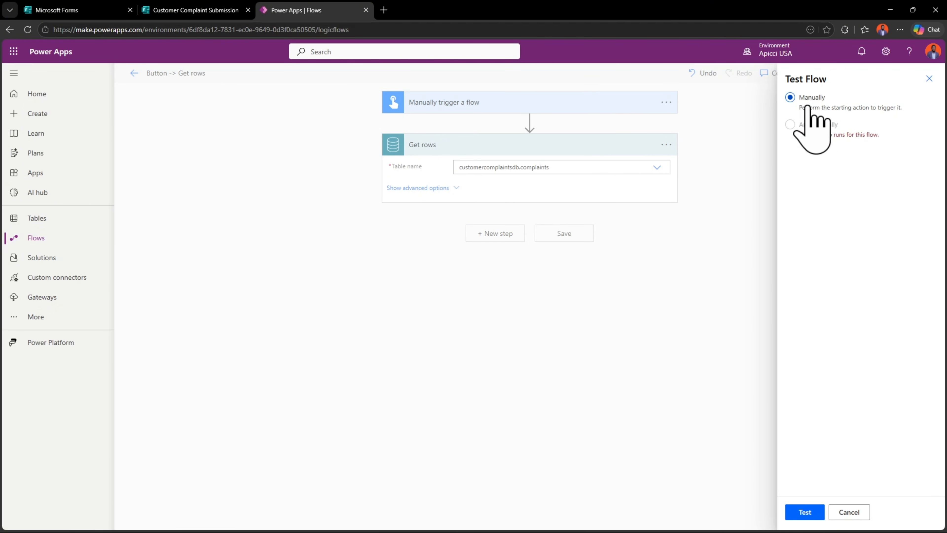
{"action": "left_click", "coordinate": [788, 516]}
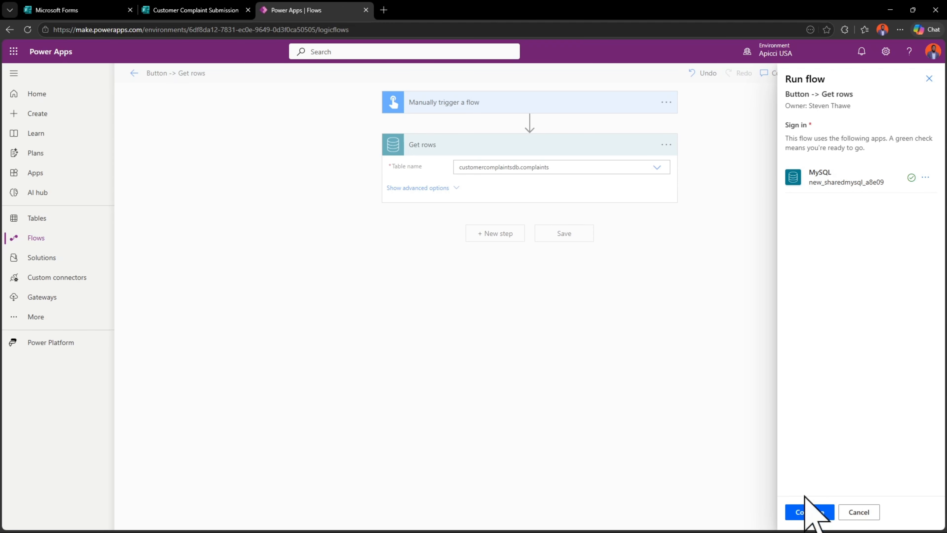
{"action": "left_click", "coordinate": [804, 509]}
{"action": "left_click", "coordinate": [803, 512]}
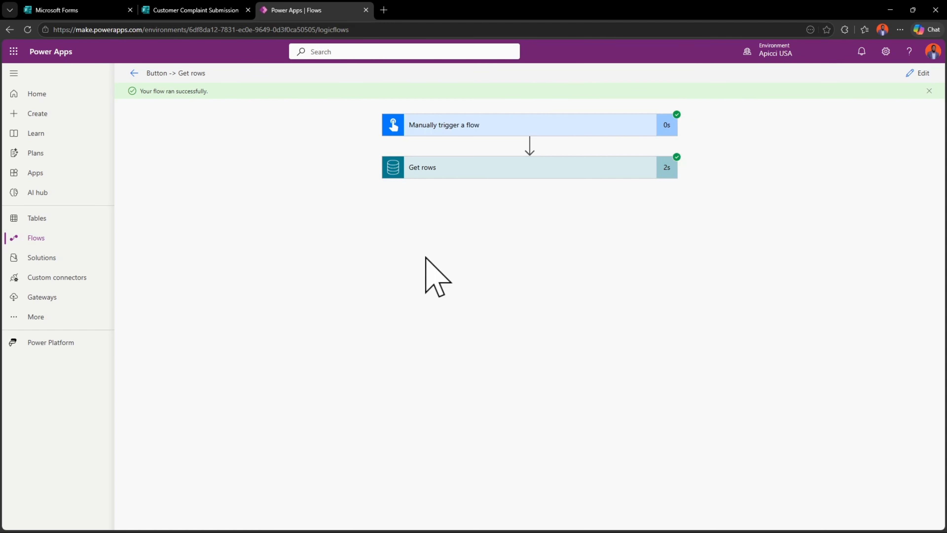
Open the raw output of the Get rows action from the test run and pretty-print it to read the complaint records
{"action": "left_click", "coordinate": [463, 172]}
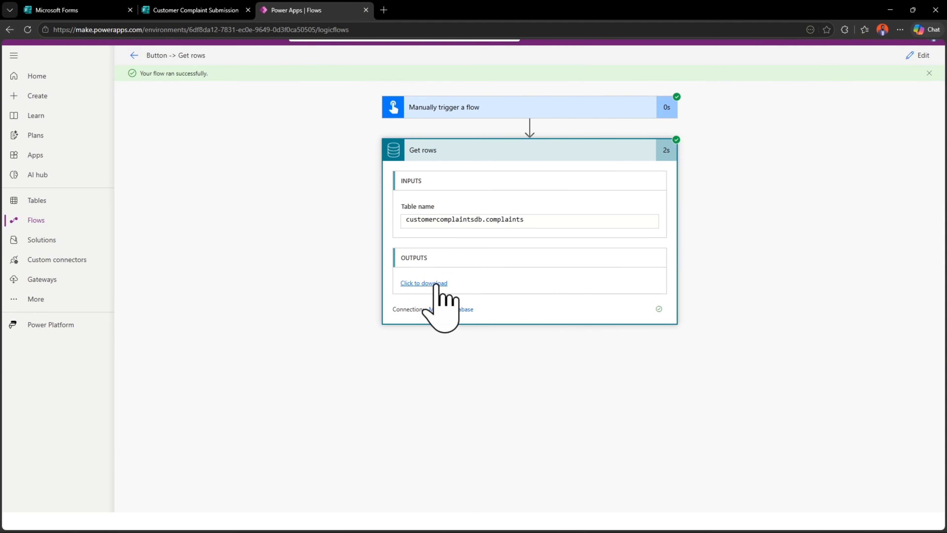
{"action": "left_click", "coordinate": [418, 300]}
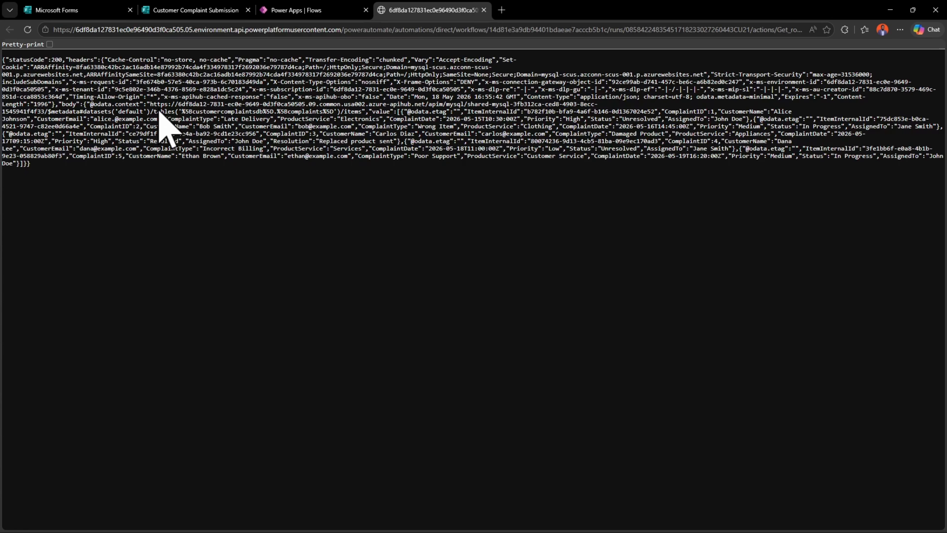
{"action": "left_click", "coordinate": [49, 44]}
{"action": "scroll", "coordinate": [164, 340], "scroll_direction": "down", "scroll_amount": 5}
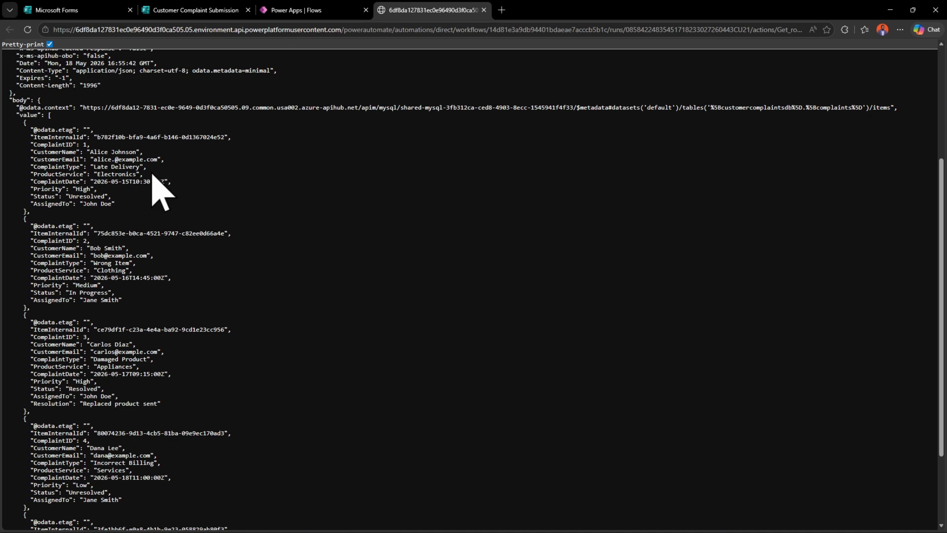
{"action": "scroll", "coordinate": [188, 261], "scroll_direction": "down", "scroll_amount": 3}
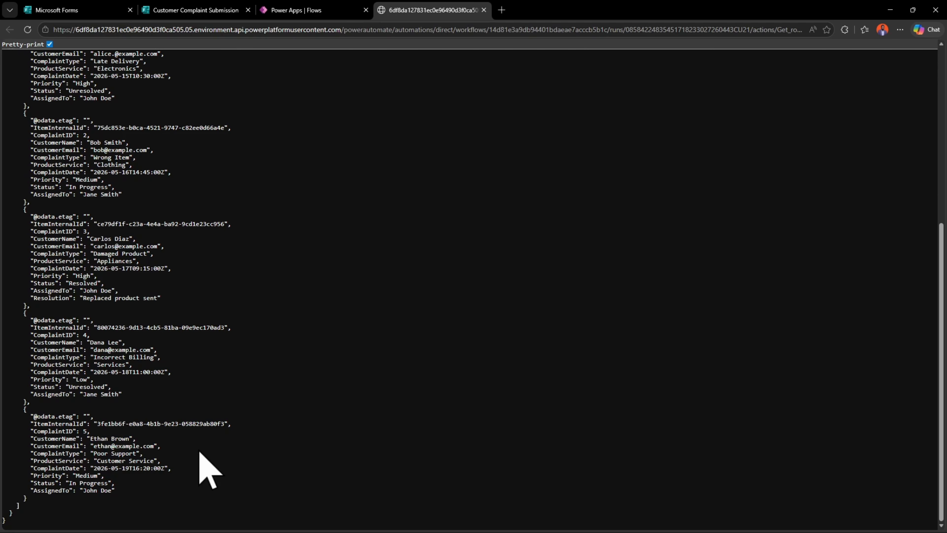
Compare the complaint records in the flow output with the Complaints query results in MySQL Workbench
{"action": "double_click", "coordinate": [101, 239]}
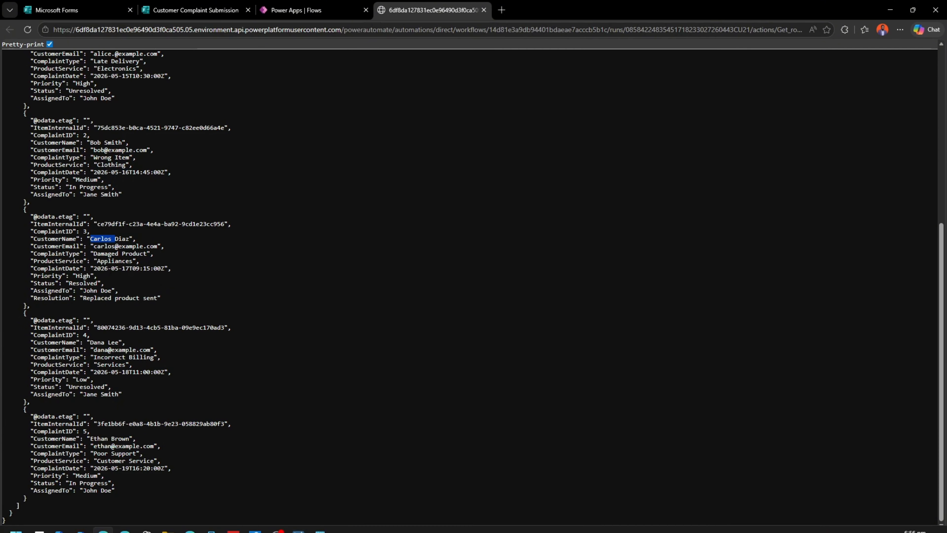
{"action": "mouse_move", "coordinate": [302, 523]}
{"action": "left_click", "coordinate": [298, 453]}
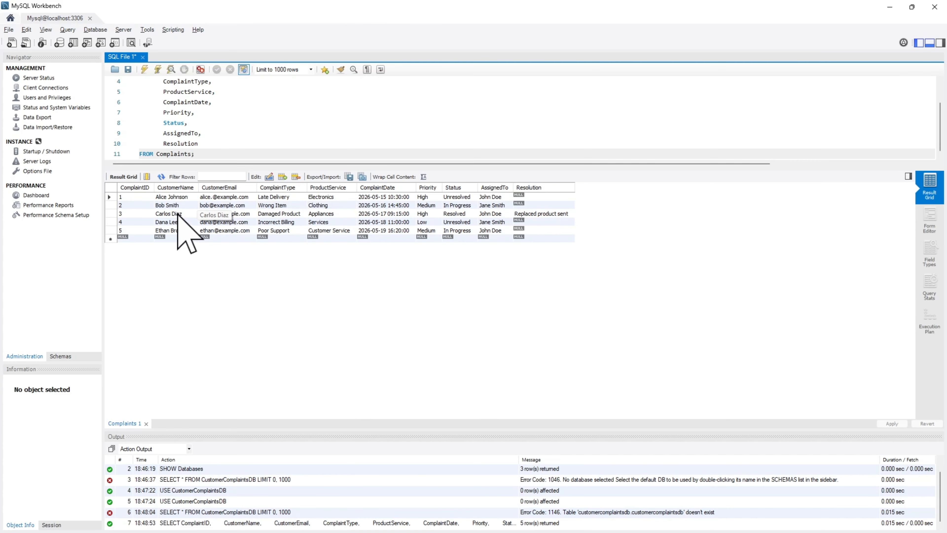
{"action": "left_click", "coordinate": [882, 5]}
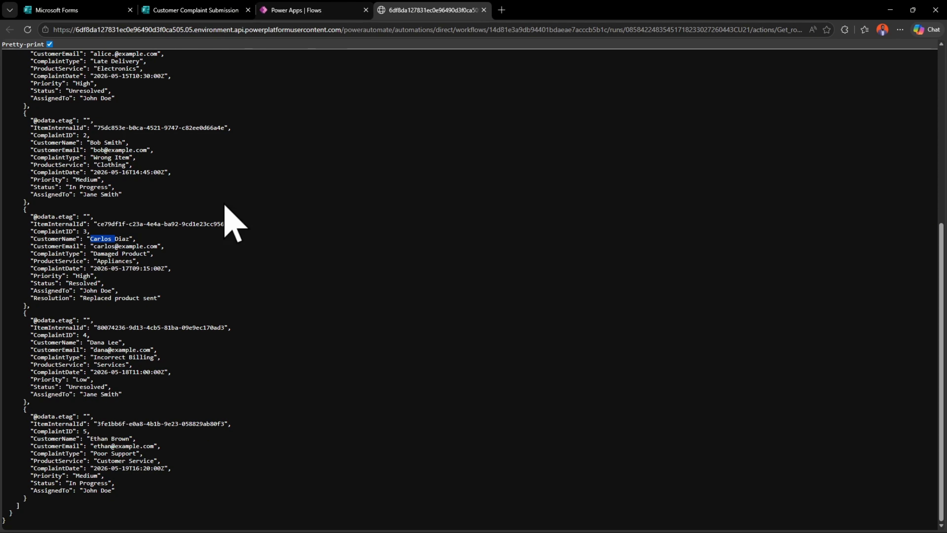
{"action": "scroll", "coordinate": [217, 353], "scroll_direction": "up", "scroll_amount": 8}
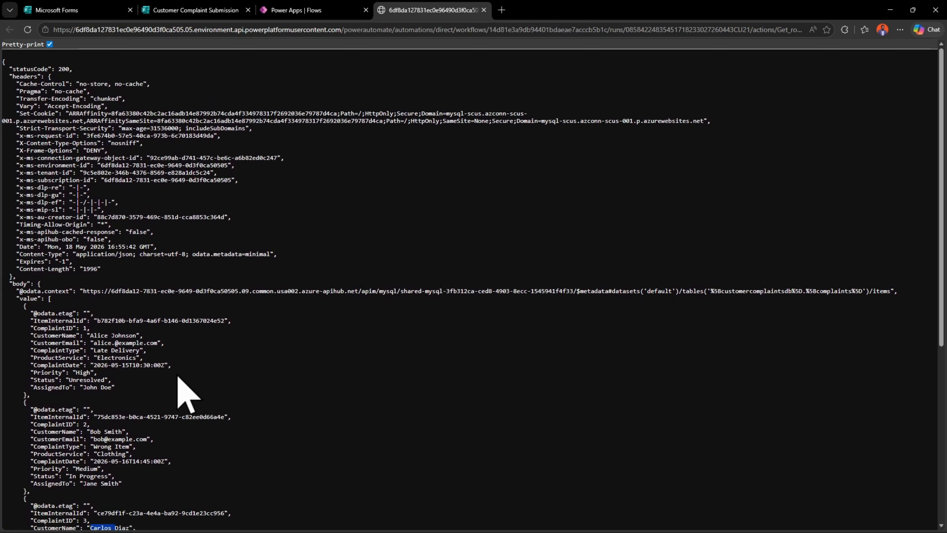
Check the Customer Complaint Submission form in Microsoft Forms and return to the flow run in Power Apps
{"action": "left_click", "coordinate": [329, 9]}
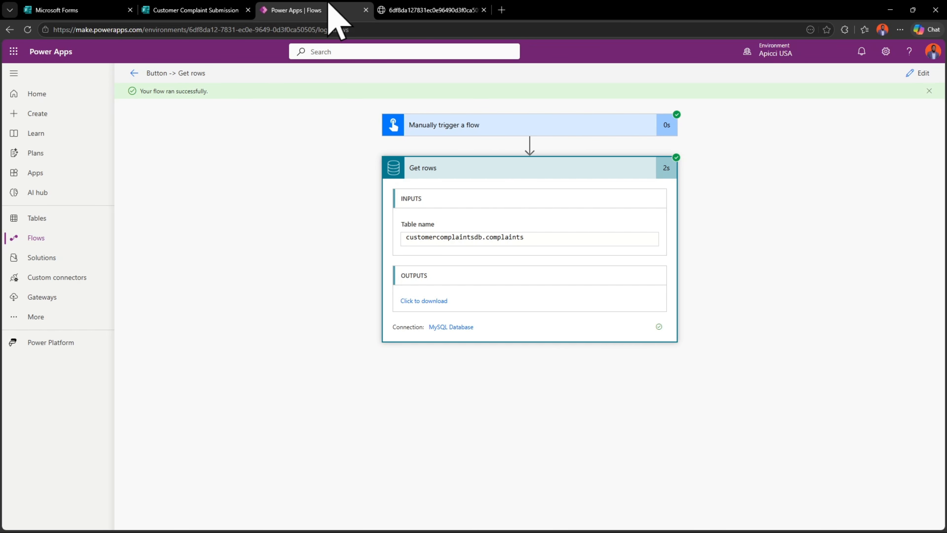
{"action": "left_click", "coordinate": [192, 6]}
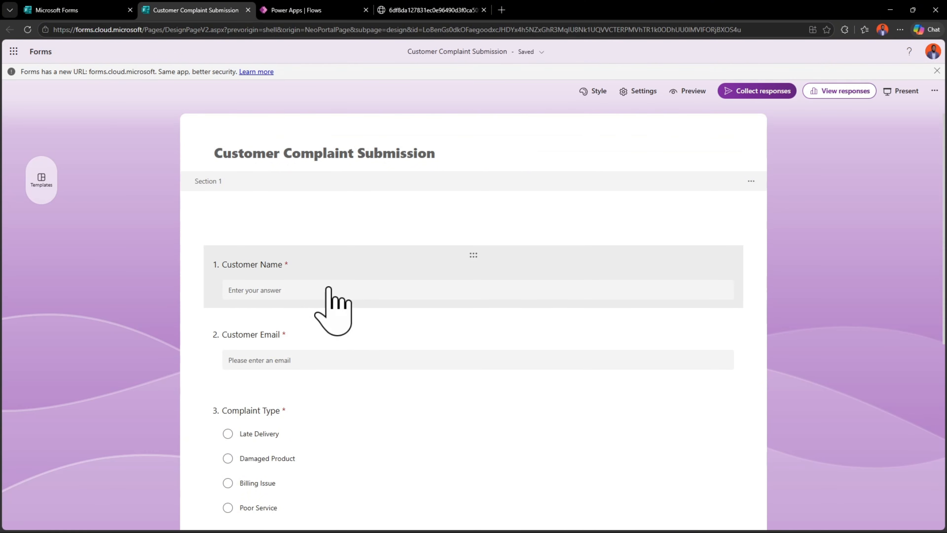
{"action": "left_click", "coordinate": [273, 9]}
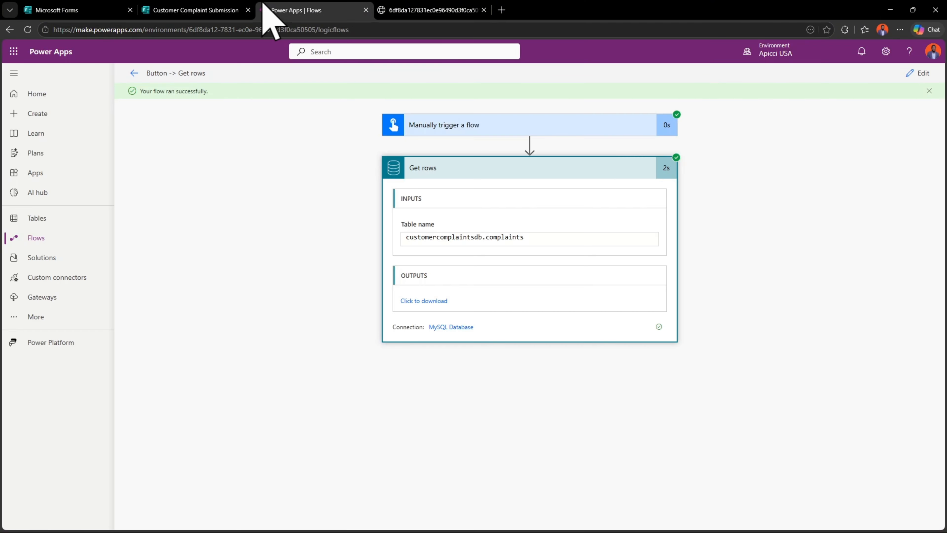
Open the Button -> Get rows flow for editing and delete its Manually trigger a flow trigger
{"action": "left_click", "coordinate": [919, 73]}
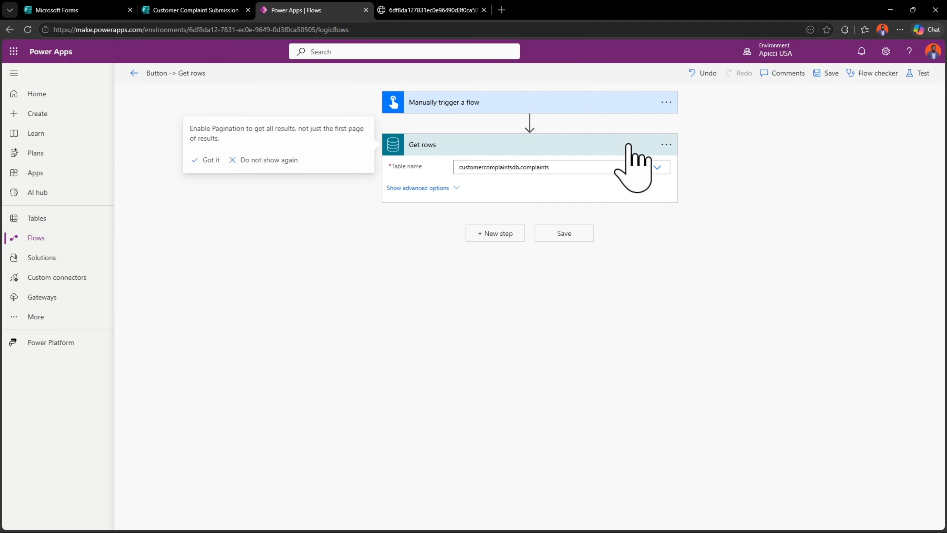
{"action": "left_click", "coordinate": [667, 98]}
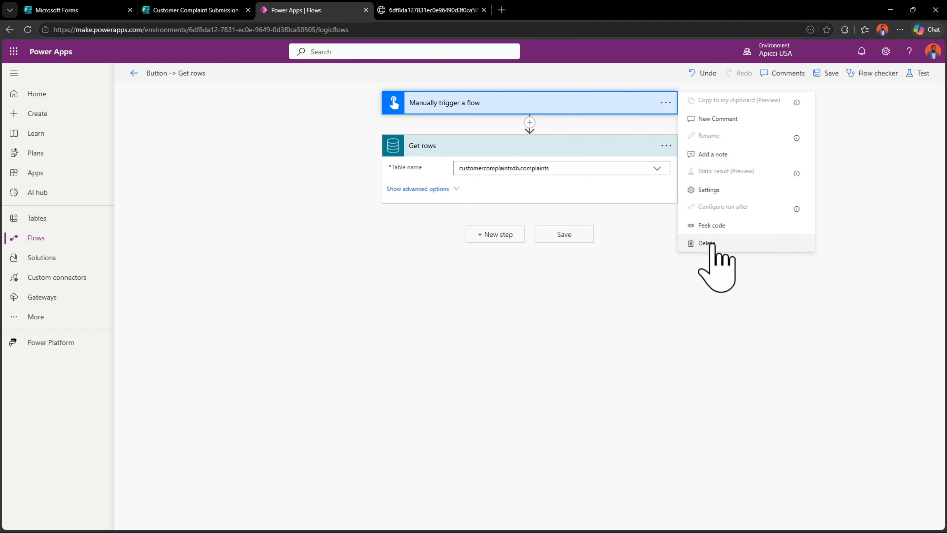
{"action": "left_click", "coordinate": [705, 244]}
{"action": "left_click", "coordinate": [537, 320]}
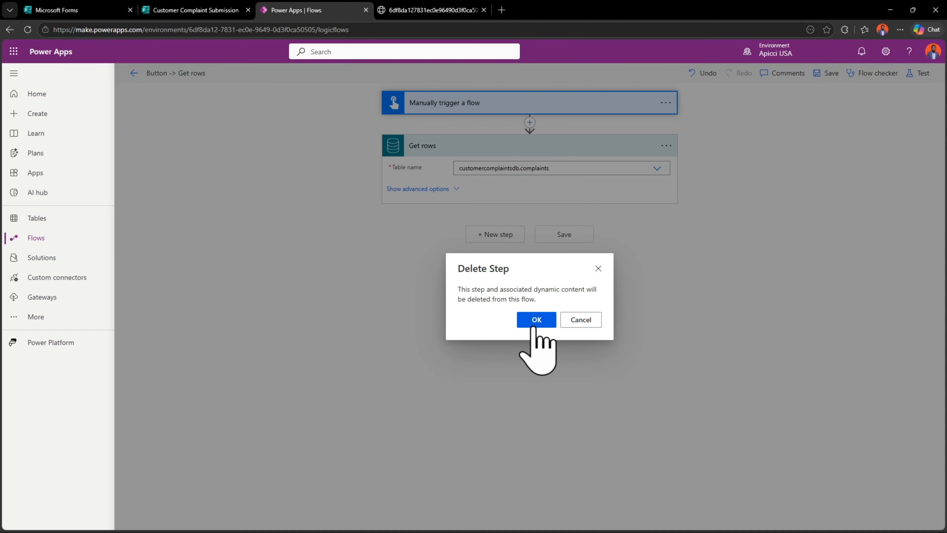
Find the Microsoft Forms triggers and add When a new response is submitted as the flow's trigger
{"action": "left_click", "coordinate": [428, 99]}
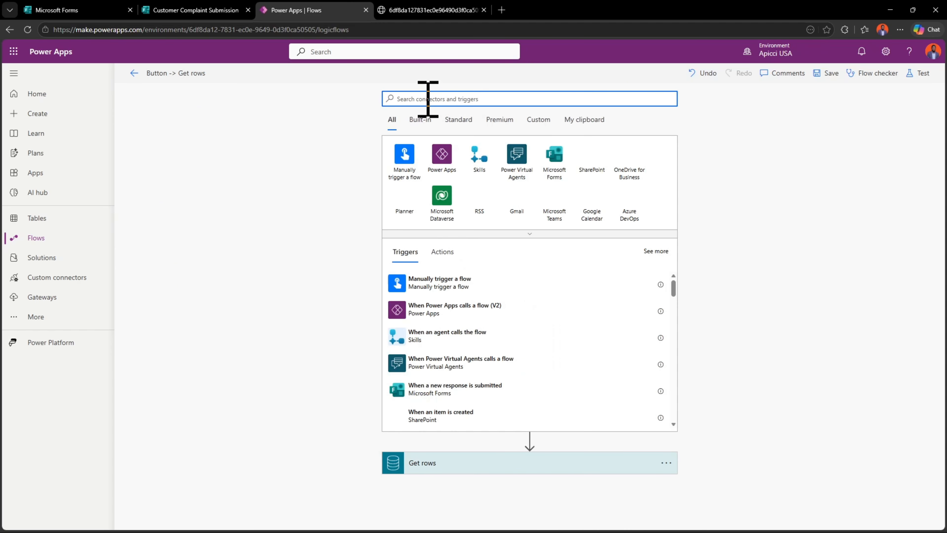
{"action": "type", "text": "form"}
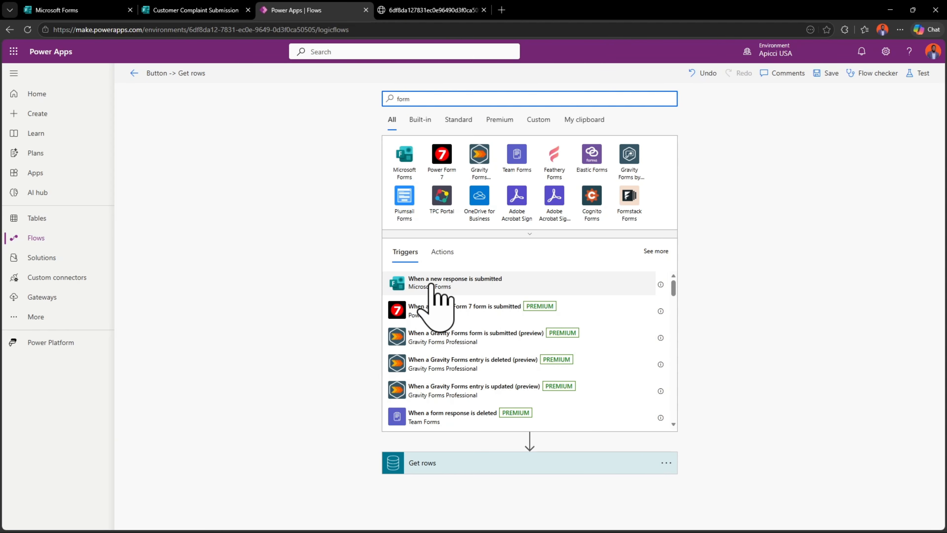
{"action": "left_click", "coordinate": [425, 279]}
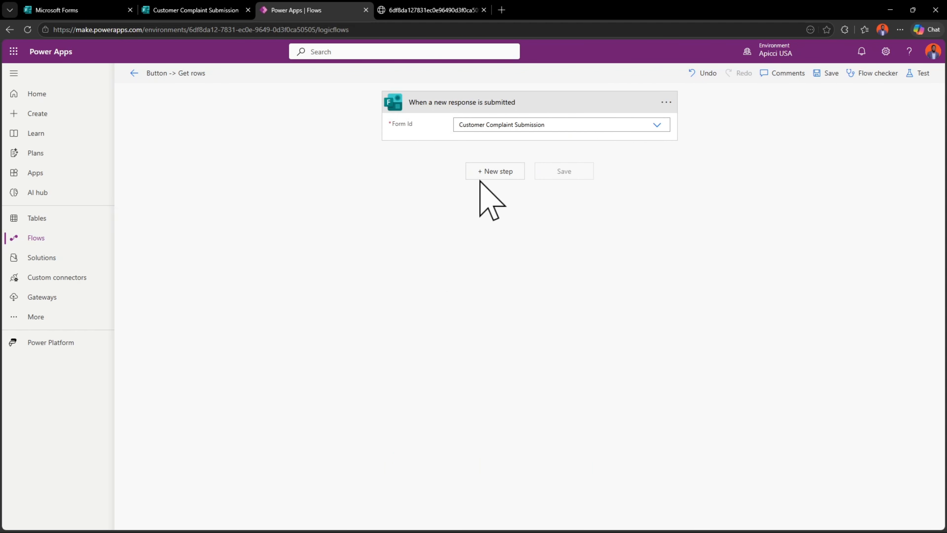
Add the MySQL Insert row action after the trigger and select the customercomplaintsdb.complaints table
{"action": "double_click", "coordinate": [474, 171]}
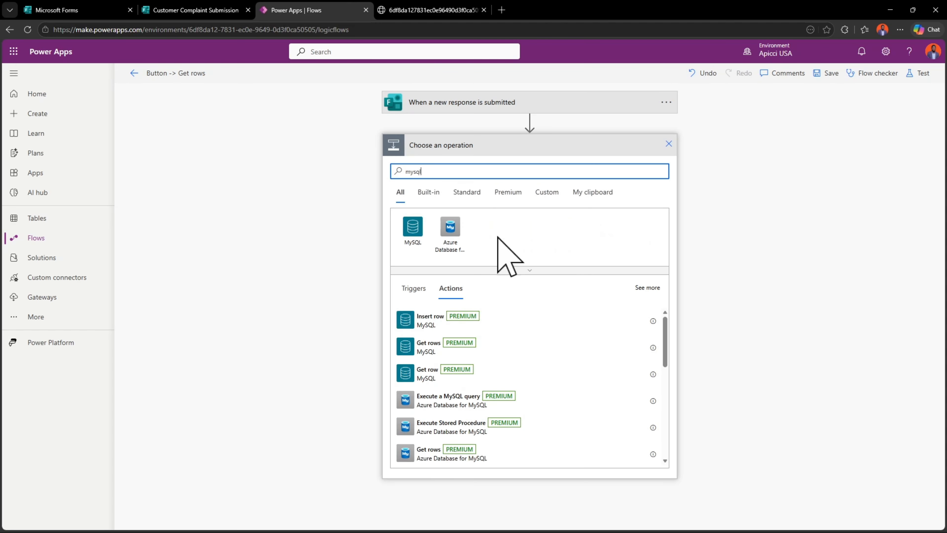
{"action": "left_click", "coordinate": [435, 322]}
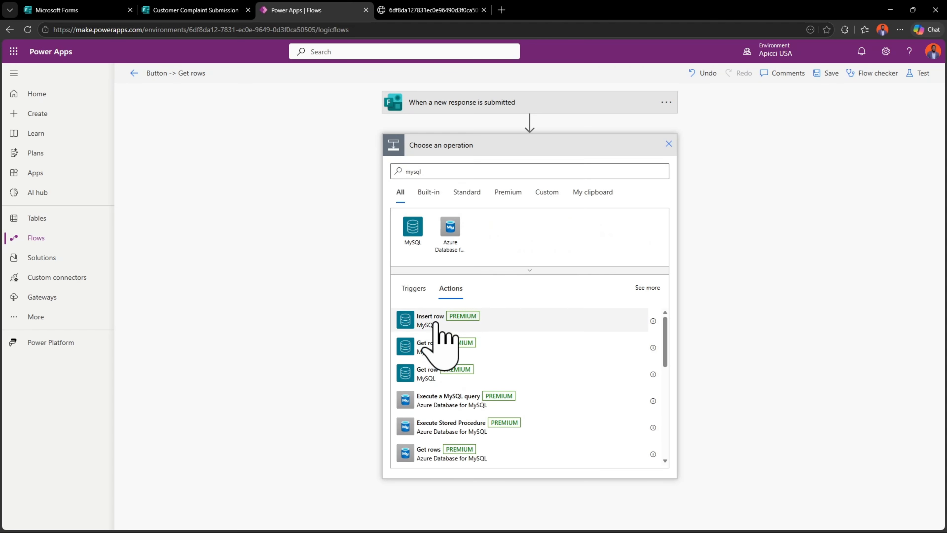
{"action": "left_click", "coordinate": [530, 166]}
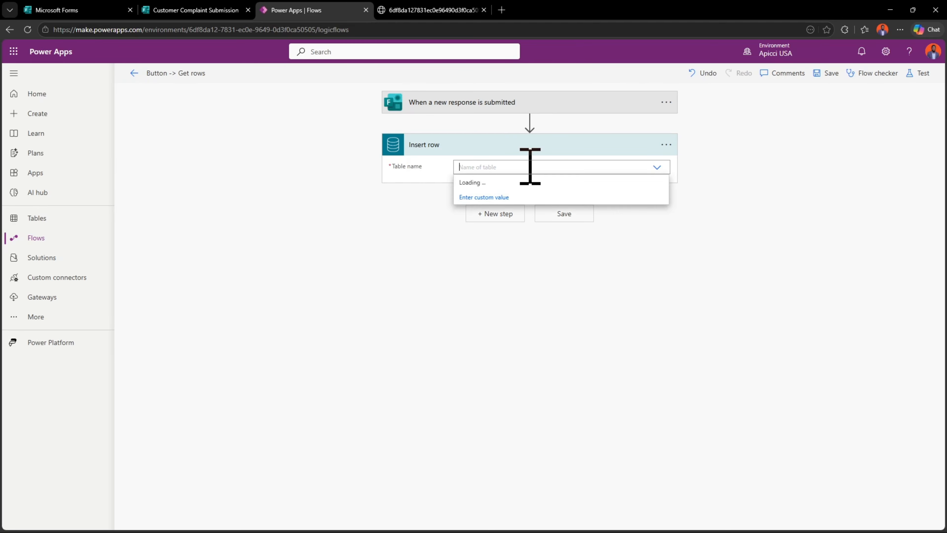
{"action": "left_click", "coordinate": [503, 183]}
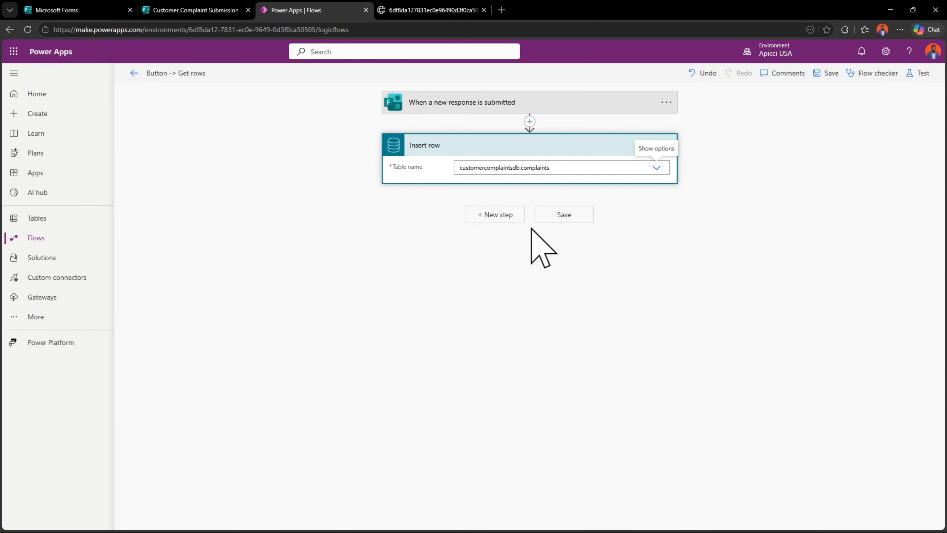
{"action": "left_click", "coordinate": [509, 185]}
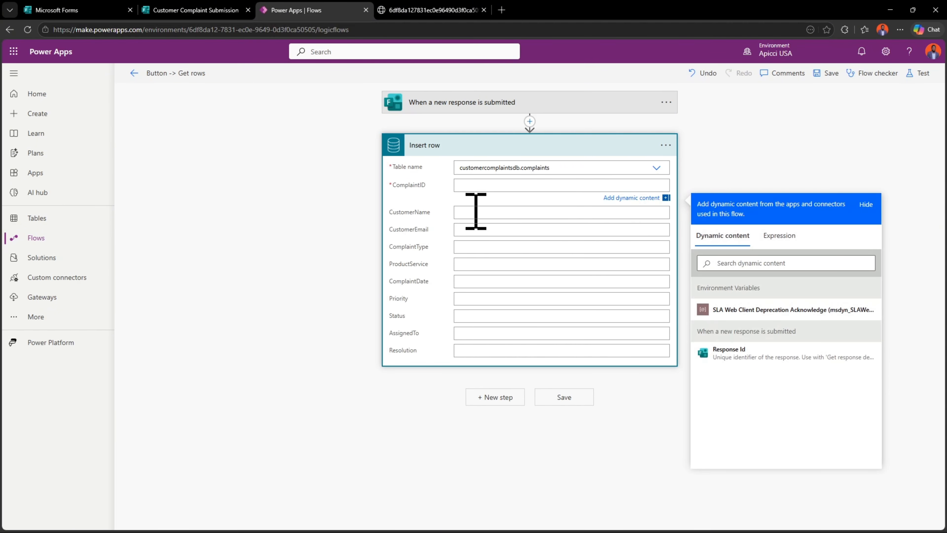
Compare the Customer Complaint Submission form's questions and the Complaints columns in MySQL Workbench with the Insert row fields
{"action": "left_click", "coordinate": [231, 10]}
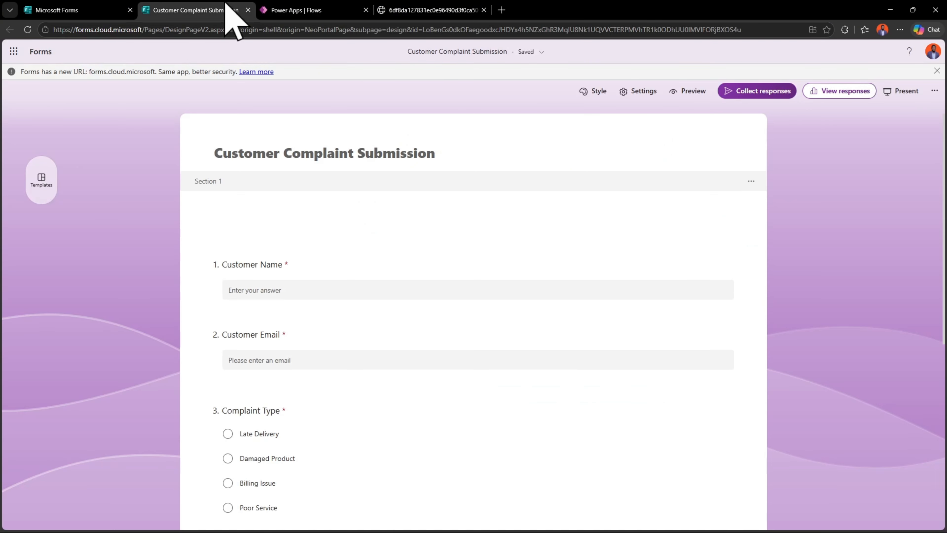
{"action": "left_click", "coordinate": [332, 9]}
{"action": "mouse_move", "coordinate": [299, 528]}
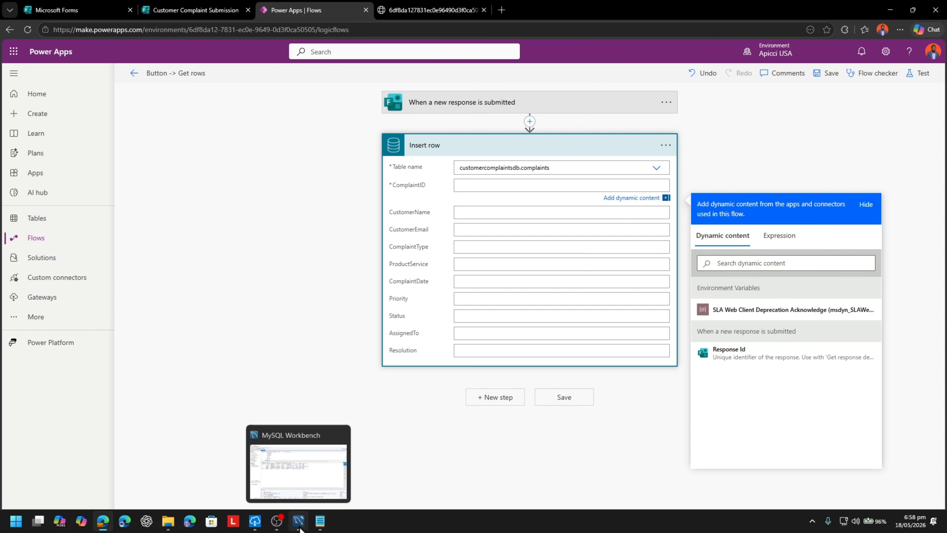
{"action": "left_click", "coordinate": [300, 528]}
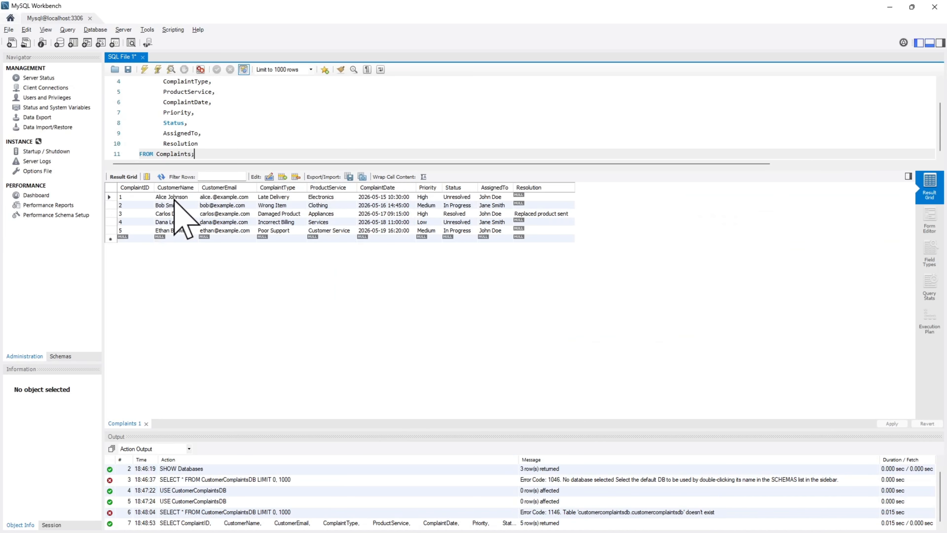
{"action": "left_click", "coordinate": [891, 5]}
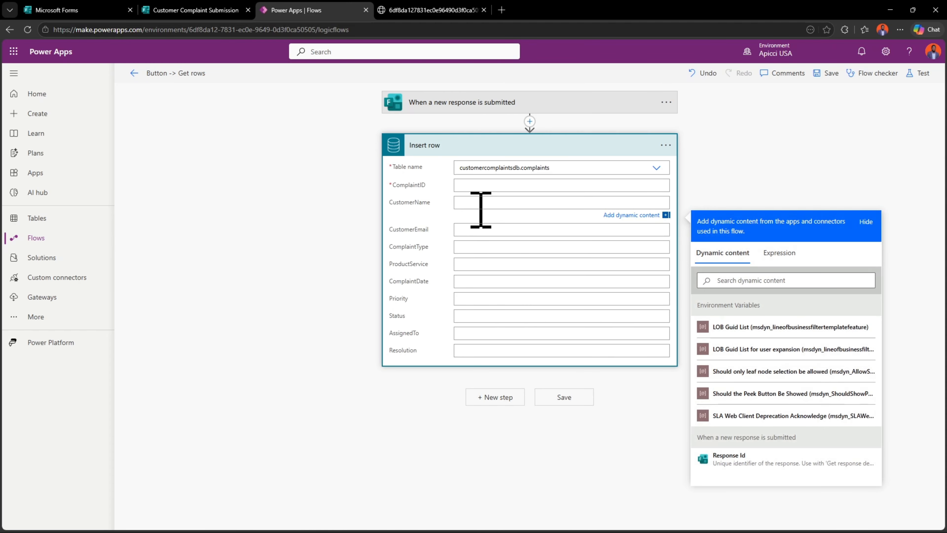
Add Get response details before Insert row, using the Customer Complaint Submission form and the trigger's Response Id
{"action": "left_click", "coordinate": [740, 279]}
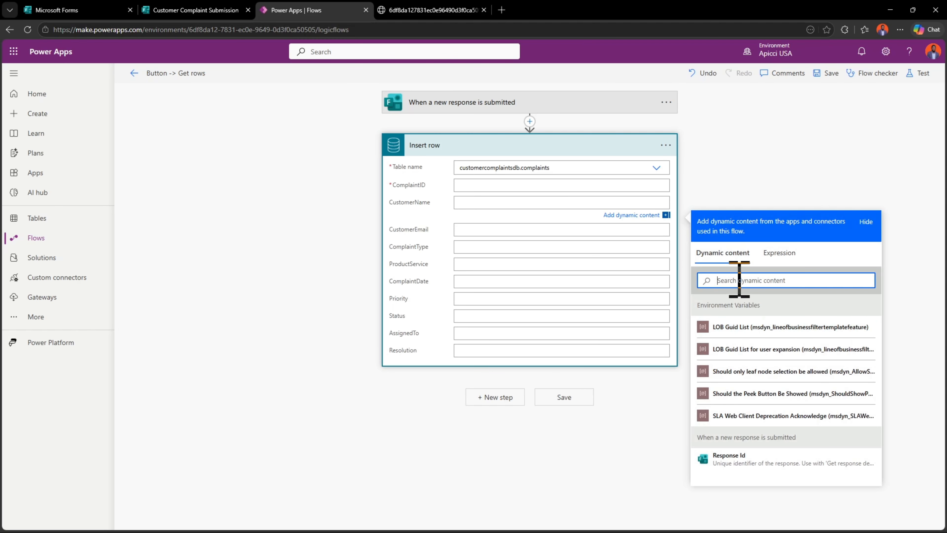
{"action": "type", "text": "cu"}
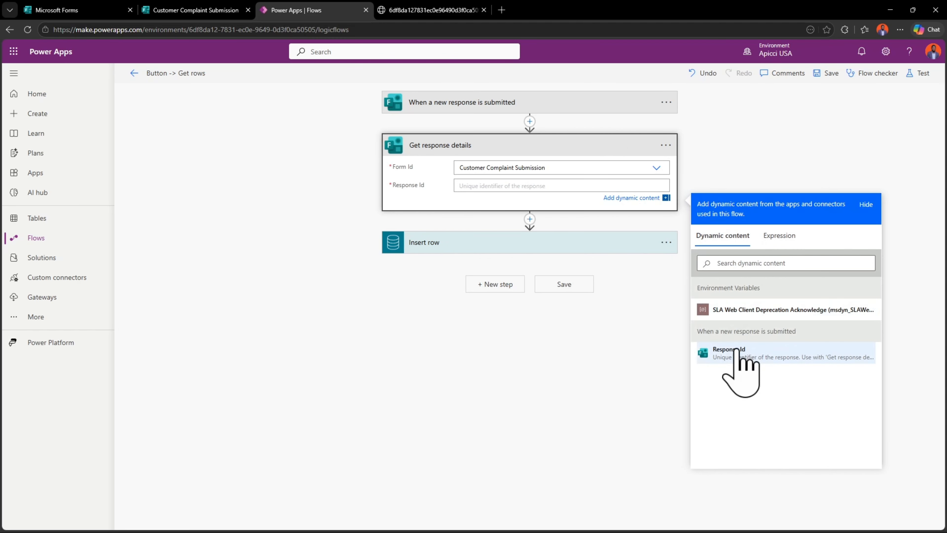
{"action": "left_click", "coordinate": [740, 369]}
{"action": "left_click", "coordinate": [485, 239]}
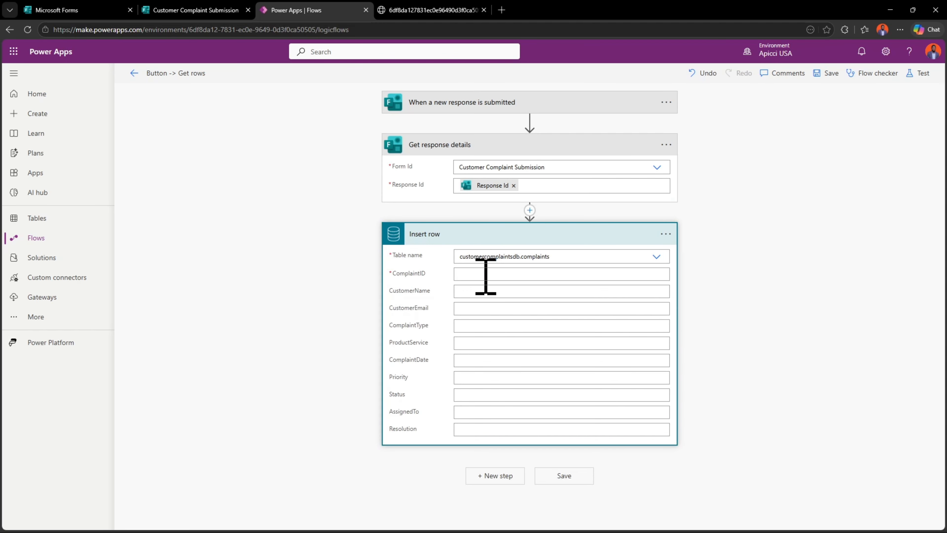
Map the Insert row CustomerName and CustomerEmail fields to the form's Customer Name and Customer Email answers
{"action": "left_click", "coordinate": [560, 292]}
{"action": "left_click", "coordinate": [783, 371]}
{"action": "type", "text": "cus"}
{"action": "left_click", "coordinate": [731, 415]}
{"action": "left_click", "coordinate": [469, 321]}
{"action": "left_click", "coordinate": [736, 387]}
{"action": "type", "text": "ema"}
{"action": "left_click", "coordinate": [730, 432]}
Map ComplaintType and ProductService in Insert row to the form's Complaint Type and Product/Service answers
{"action": "left_click", "coordinate": [482, 337]}
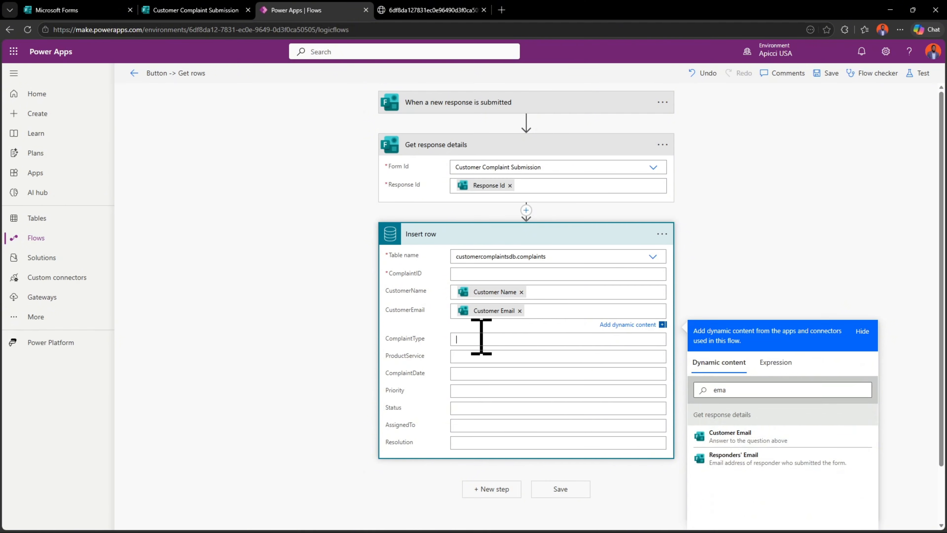
{"action": "left_click", "coordinate": [732, 406]}
{"action": "type", "text": "com"}
{"action": "left_click", "coordinate": [731, 475]}
{"action": "type", "text": "pro"}
{"action": "left_click", "coordinate": [732, 476]}
Set ComplaintDate in Insert row to the expression utcNow()
{"action": "left_click", "coordinate": [461, 375]}
{"action": "left_click", "coordinate": [729, 446]}
{"action": "type", "text": "comp"}
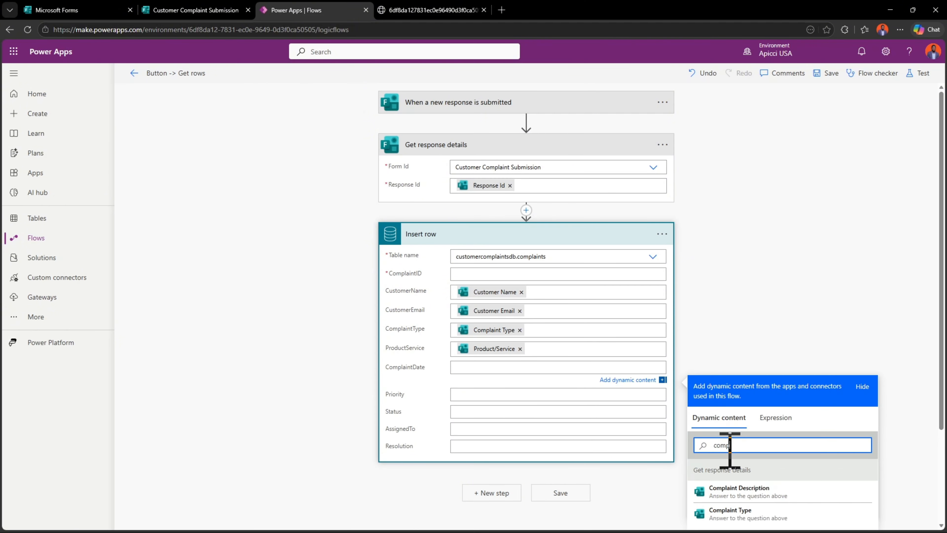
{"action": "scroll", "coordinate": [731, 448], "scroll_direction": "down", "scroll_amount": 3}
{"action": "left_click", "coordinate": [769, 311]}
{"action": "type", "text": "utcNow()"}
{"action": "left_click", "coordinate": [726, 368]}
Map the Insert row Priority field to the form's Priority answer
{"action": "left_click", "coordinate": [485, 286]}
{"action": "left_click", "coordinate": [744, 366]}
{"action": "type", "text": "prio"}
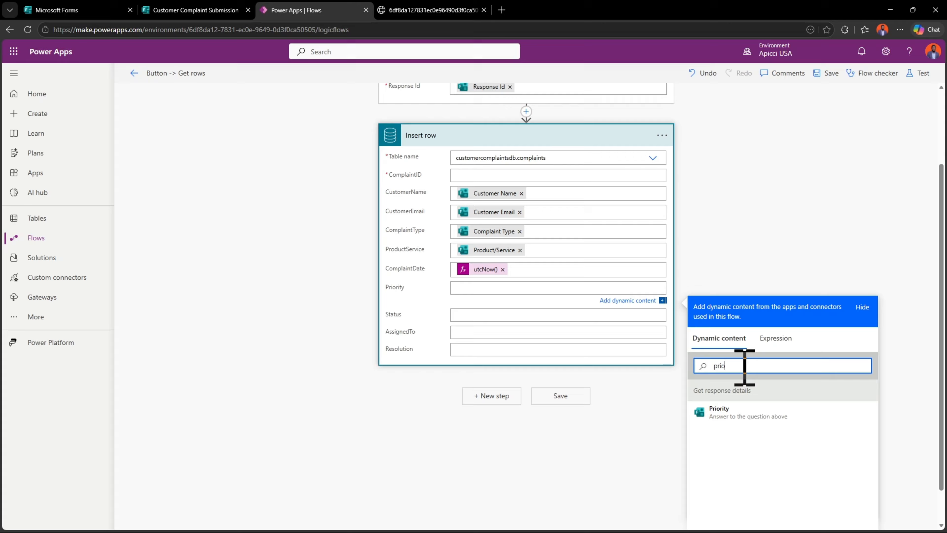
{"action": "left_click", "coordinate": [731, 412]}
Look for a matching form answer for the Insert row Status field and set Status to Unresolved
{"action": "left_click", "coordinate": [563, 325]}
{"action": "left_click", "coordinate": [718, 394]}
{"action": "type", "text": "st"}
{"action": "scroll", "coordinate": [746, 448], "scroll_direction": "down", "scroll_amount": 5}
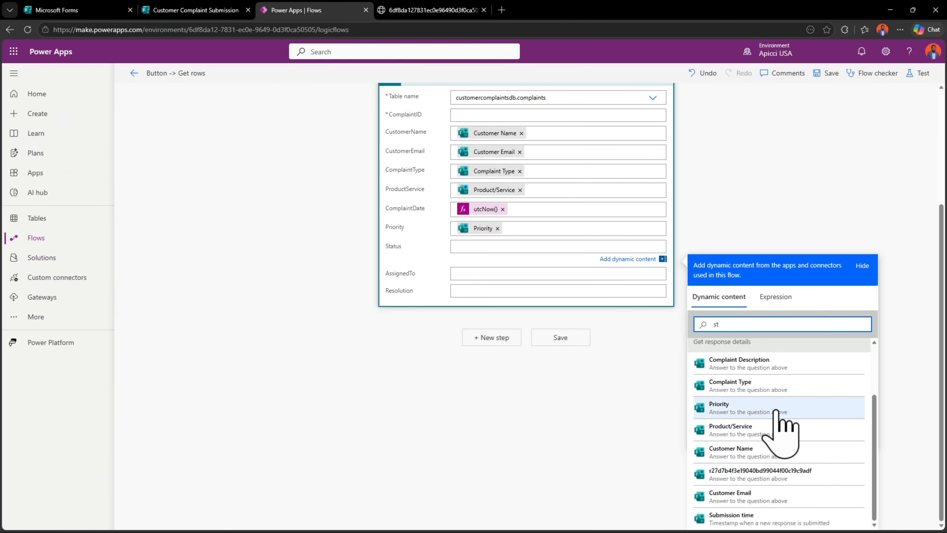
{"action": "scroll", "coordinate": [755, 455], "scroll_direction": "up", "scroll_amount": 1}
{"action": "scroll", "coordinate": [481, 265], "scroll_direction": "up", "scroll_amount": 5}
{"action": "left_click", "coordinate": [481, 410]}
{"action": "type", "text": "Unresolved"}
Set ComplaintID in Insert row to 6, leave AssignedTo blank, and save the flow
{"action": "left_click", "coordinate": [467, 437]}
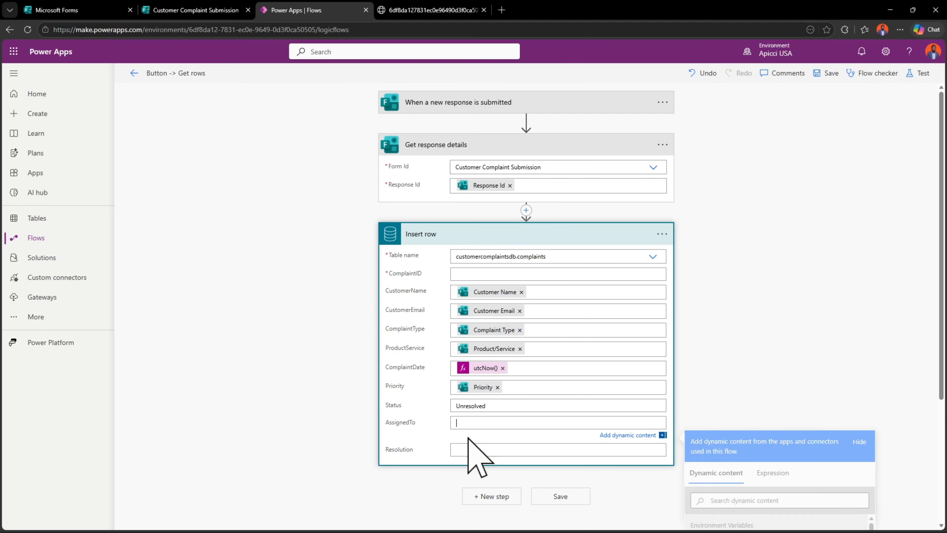
{"action": "left_click", "coordinate": [481, 276]}
{"action": "type", "text": "7"}
{"action": "left_click", "coordinate": [524, 229]}
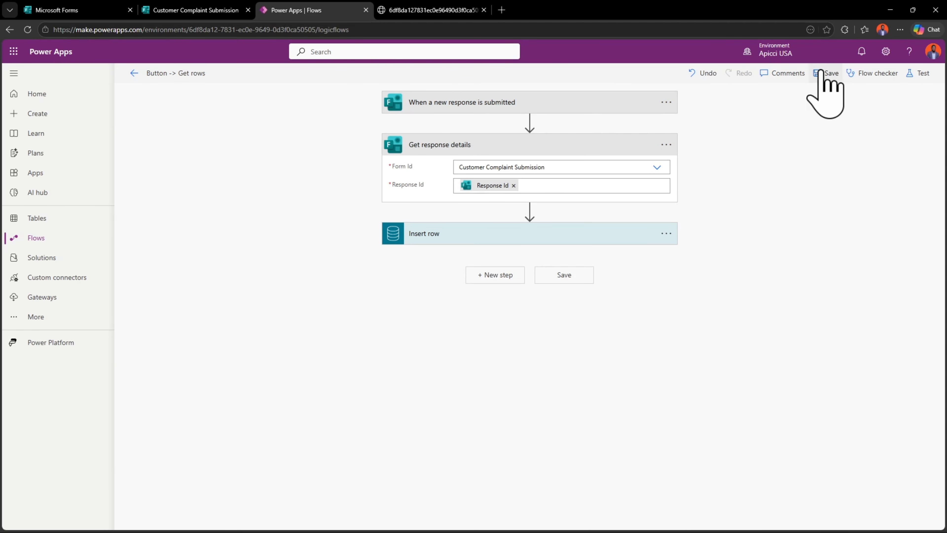
{"action": "left_click", "coordinate": [826, 73]}
{"action": "left_click", "coordinate": [433, 235]}
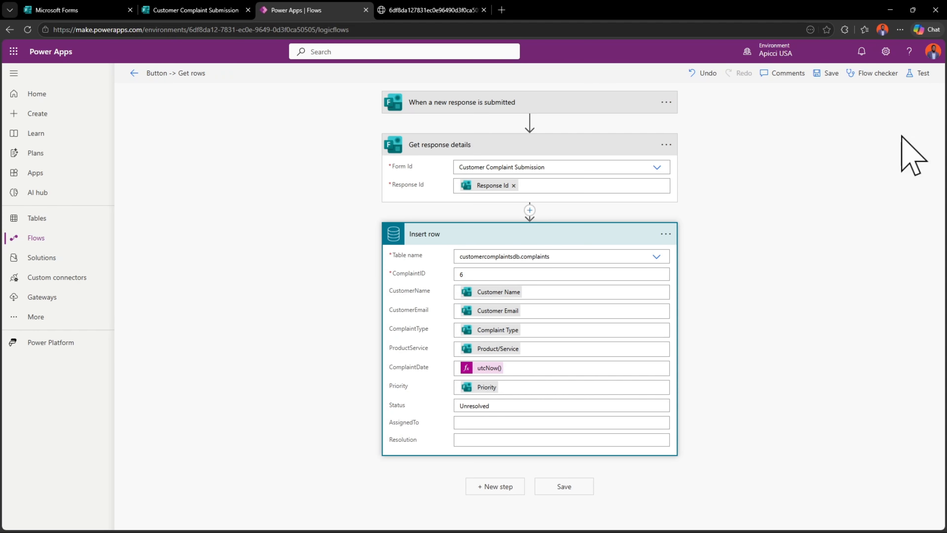
Start a manual test of the flow and open the Customer Complaint Submission form in preview
{"action": "left_click", "coordinate": [919, 73]}
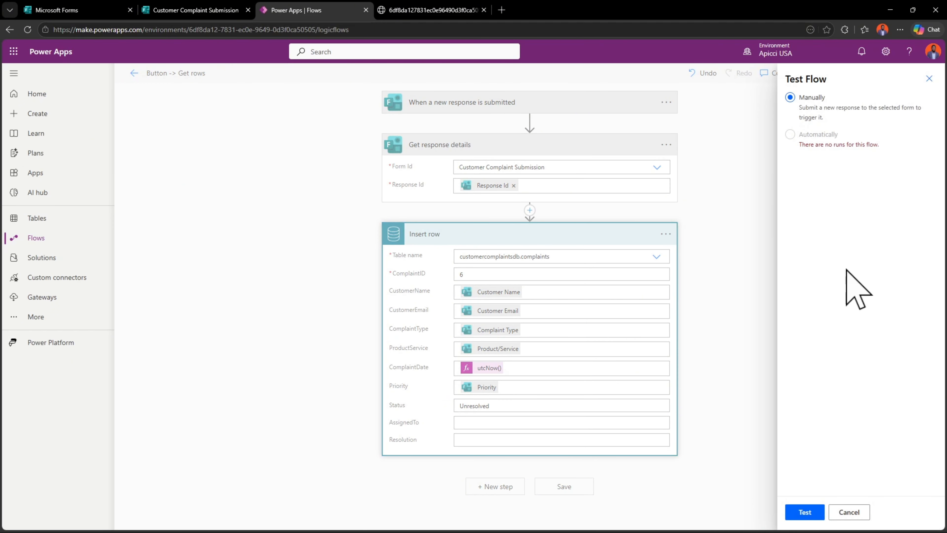
{"action": "left_click", "coordinate": [804, 513]}
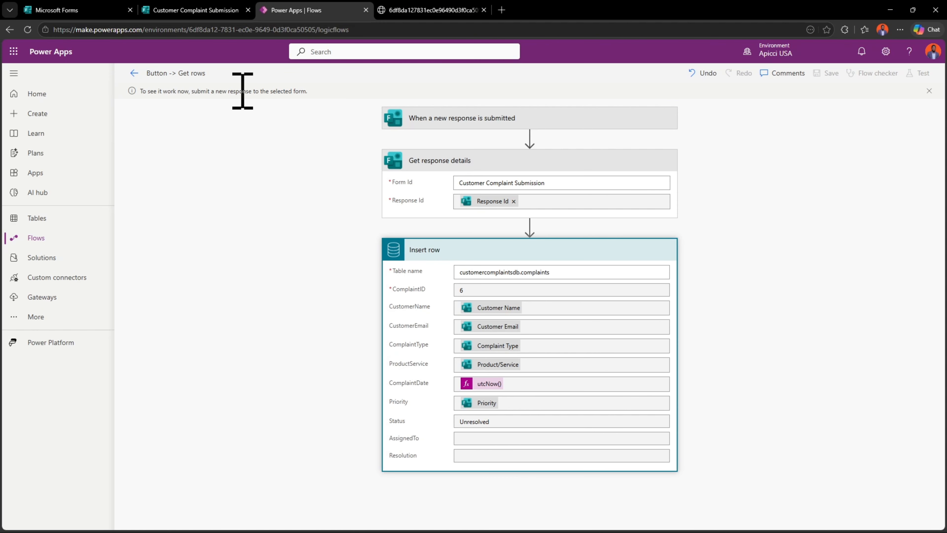
{"action": "left_click", "coordinate": [188, 10]}
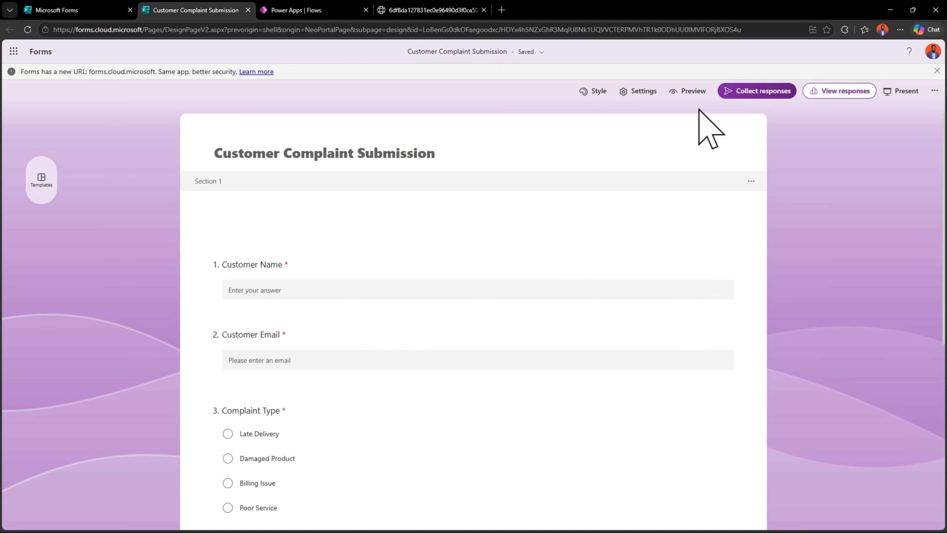
{"action": "left_click", "coordinate": [688, 92]}
Fill in the customer's full name and email address in the form preview
{"action": "left_click", "coordinate": [313, 212]}
{"action": "key", "text": "Tab"}
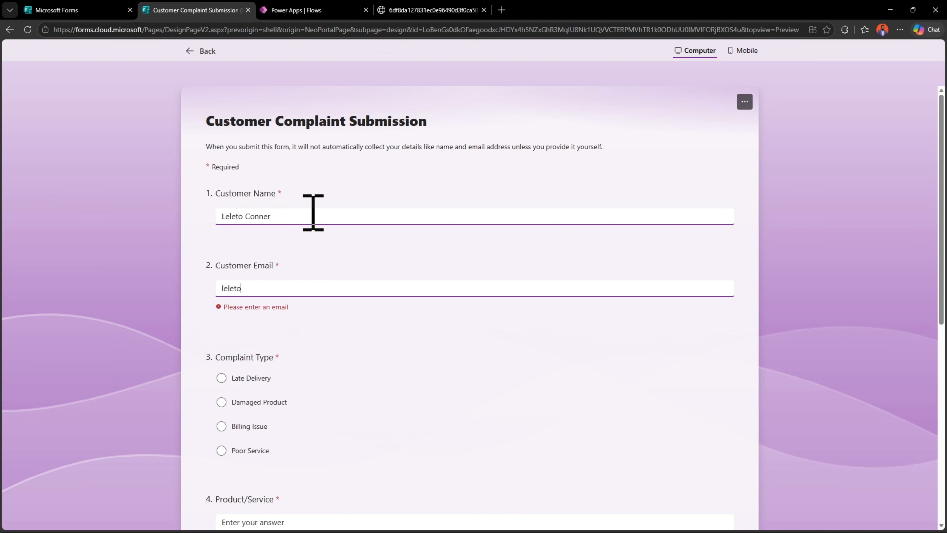
Choose Late Delivery as the complaint type, enter Finance as the product/service, and set the priority to High
{"action": "left_click", "coordinate": [224, 377]}
{"action": "scroll", "coordinate": [242, 354], "scroll_direction": "down", "scroll_amount": 5}
{"action": "left_click", "coordinate": [271, 319]}
{"action": "type", "text": "Finance"}
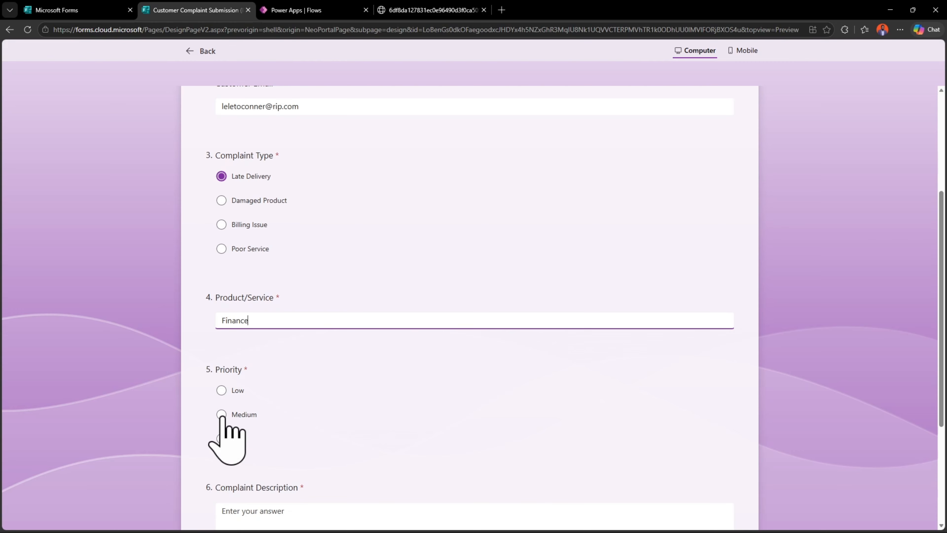
{"action": "left_click", "coordinate": [222, 438]}
Enter "Terrible perfomance." as the complaint description and submit the form response
{"action": "scroll", "coordinate": [242, 411], "scroll_direction": "down", "scroll_amount": 4}
{"action": "left_click", "coordinate": [260, 377]}
{"action": "type", "text": "Terrible perfomance."}
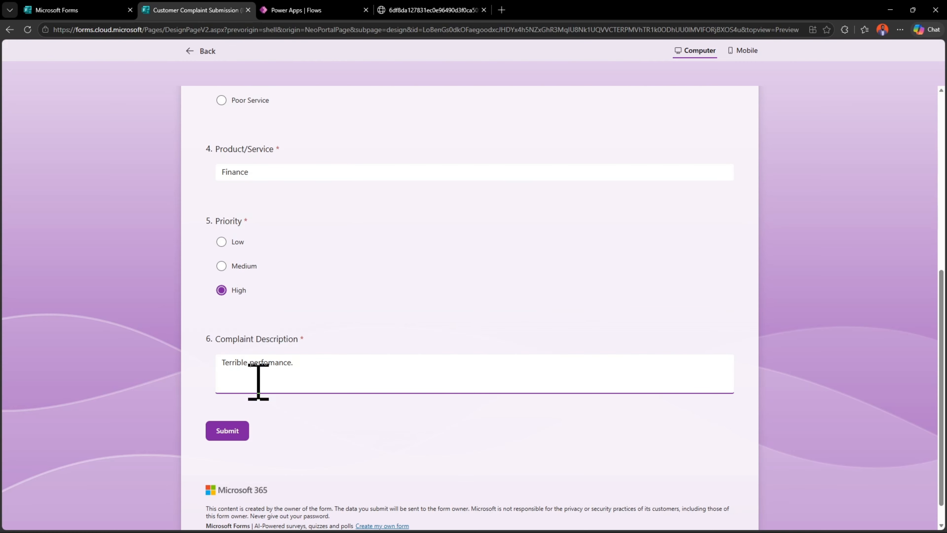
{"action": "left_click", "coordinate": [228, 425]}
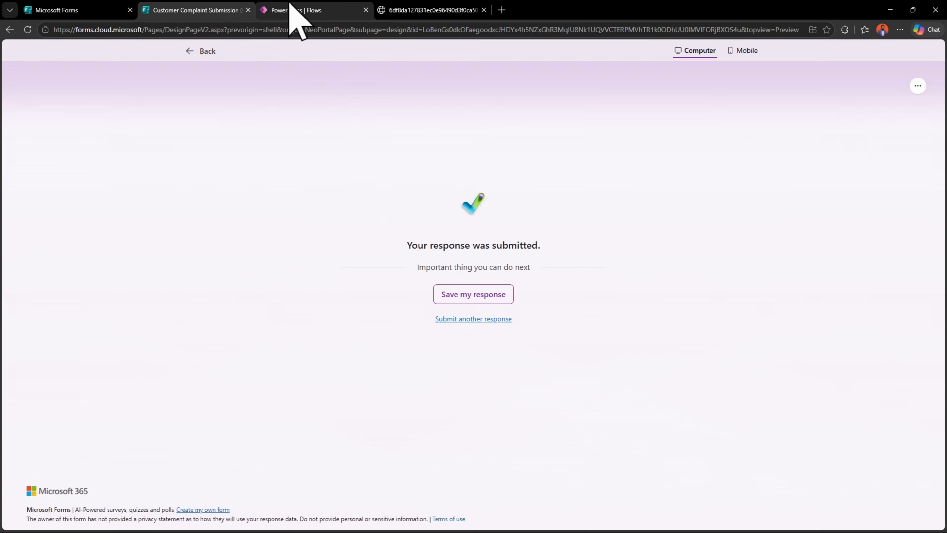
Return to the flow's test run in Power Apps and inspect the Insert row action's details
{"action": "left_click", "coordinate": [290, 9]}
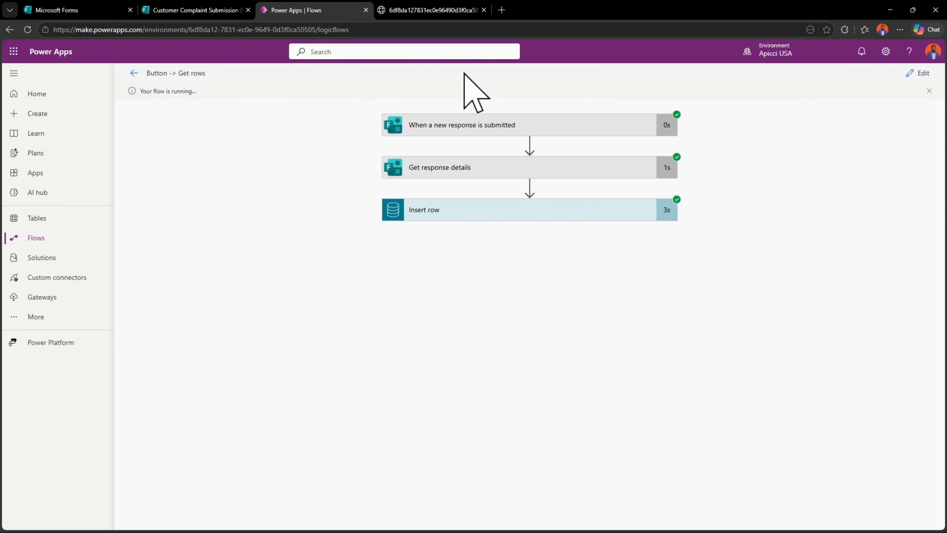
{"action": "left_click", "coordinate": [503, 211]}
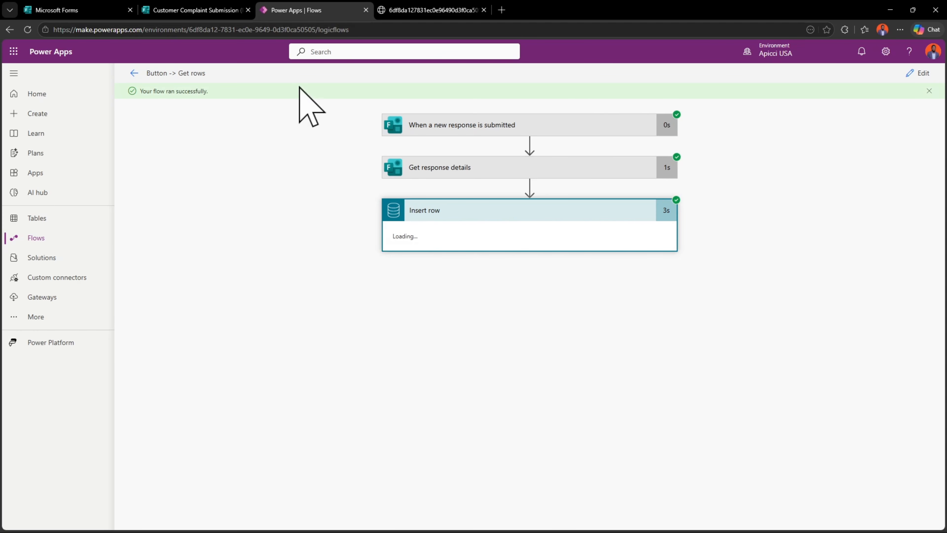
Switch to MySQL Workbench and rerun the SELECT query on the Complaints table to check for the submitted complaint
{"action": "mouse_move", "coordinate": [492, 532]}
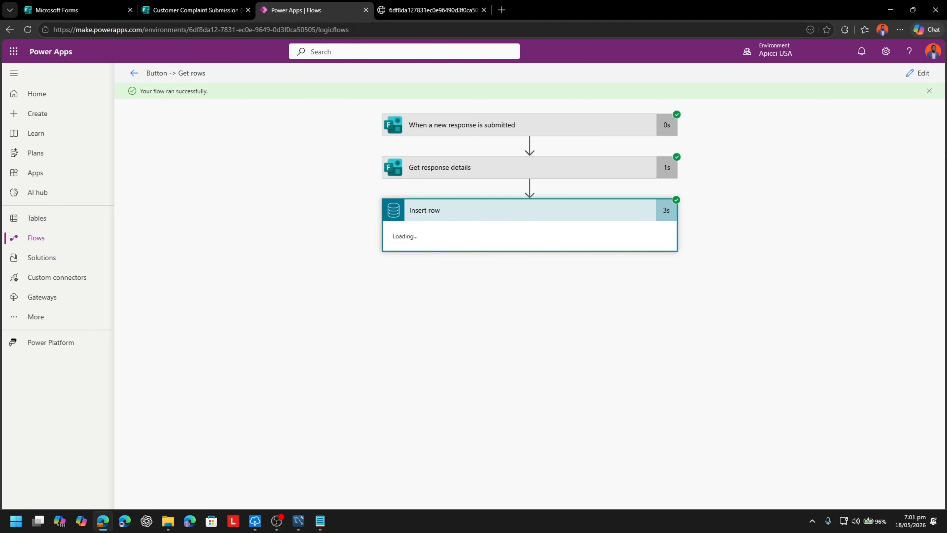
{"action": "left_click", "coordinate": [298, 521]}
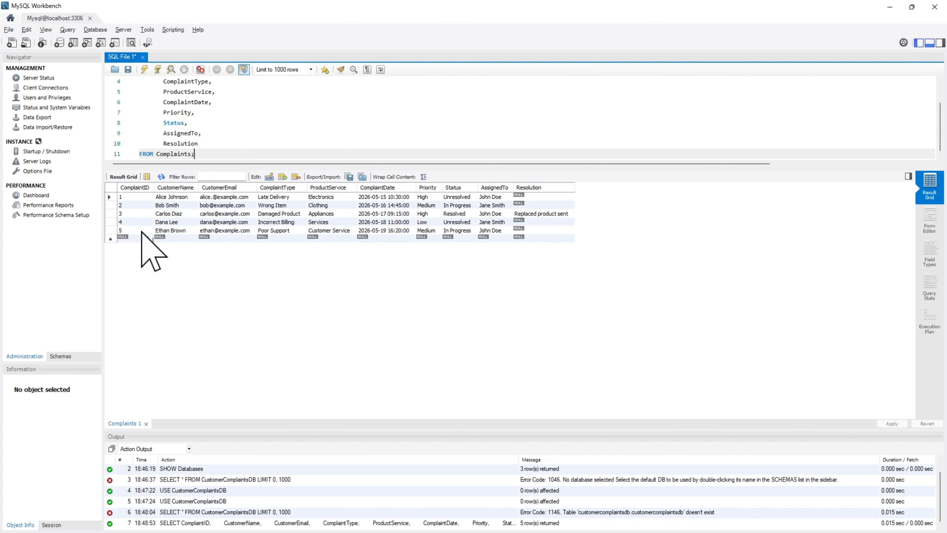
{"action": "left_click", "coordinate": [144, 69]}
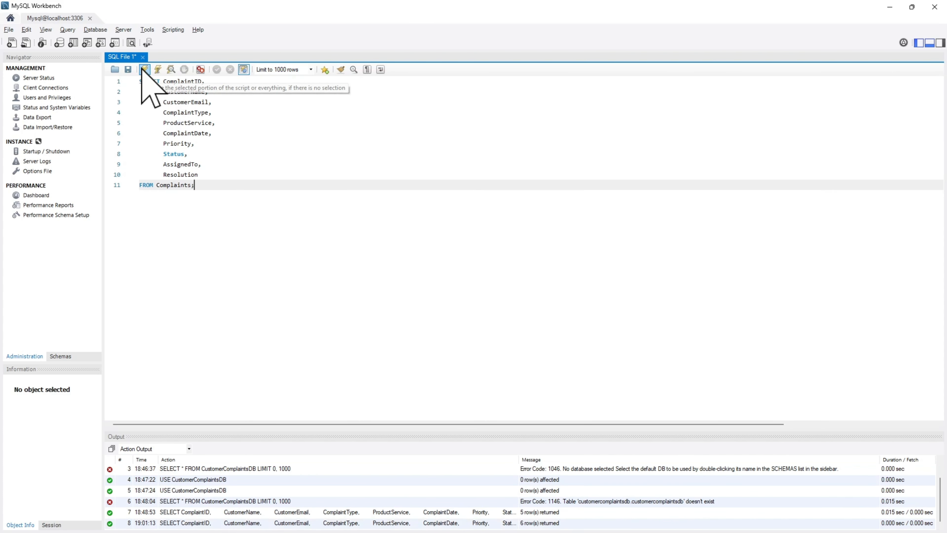